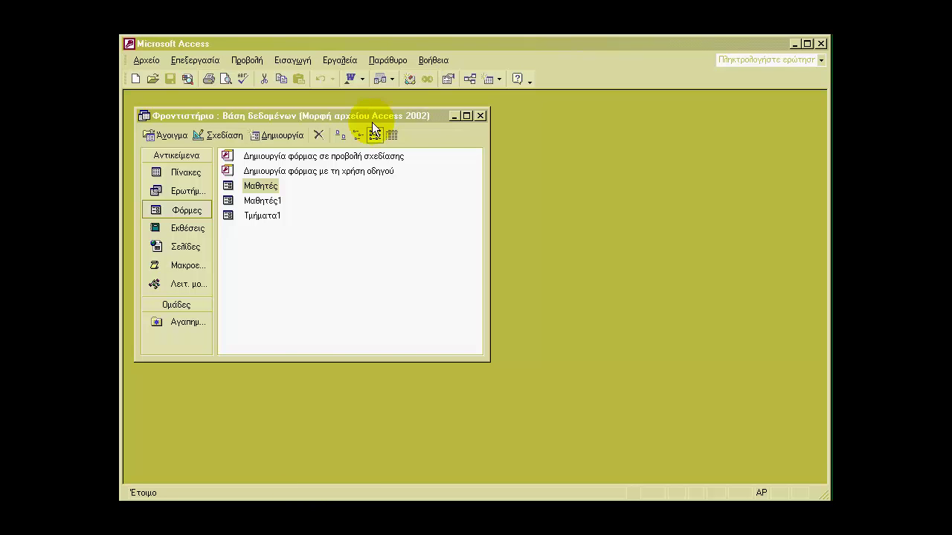
- View the Μαθητές form with its records and close it again
click(407, 42)
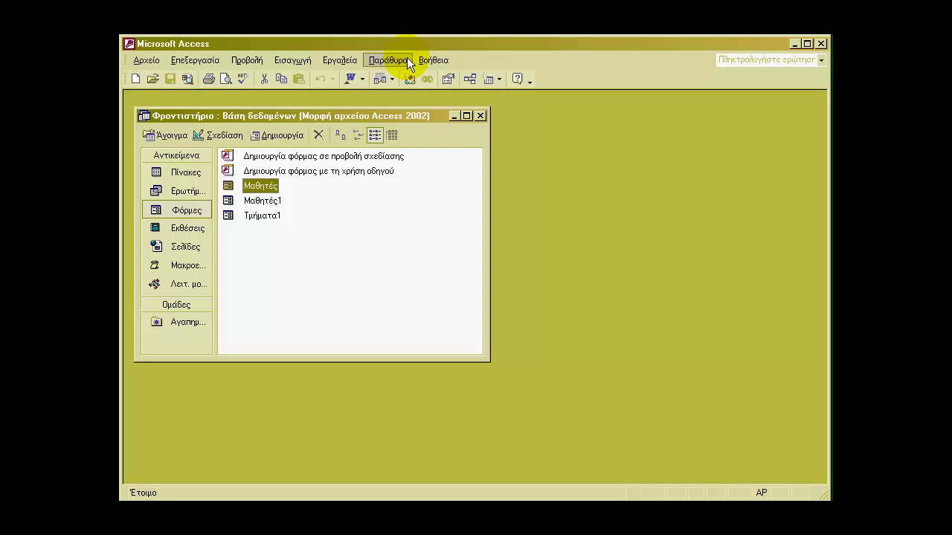
double_click(229, 187)
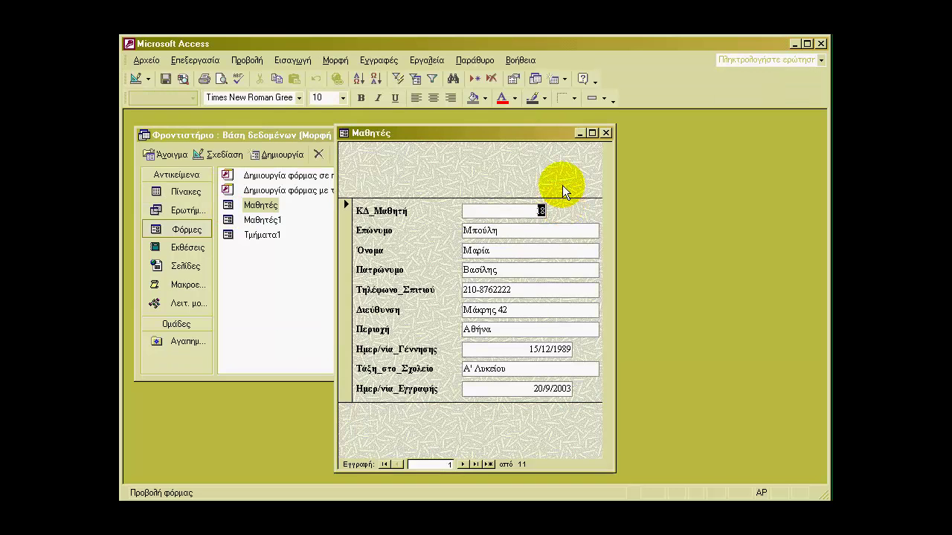
click(606, 134)
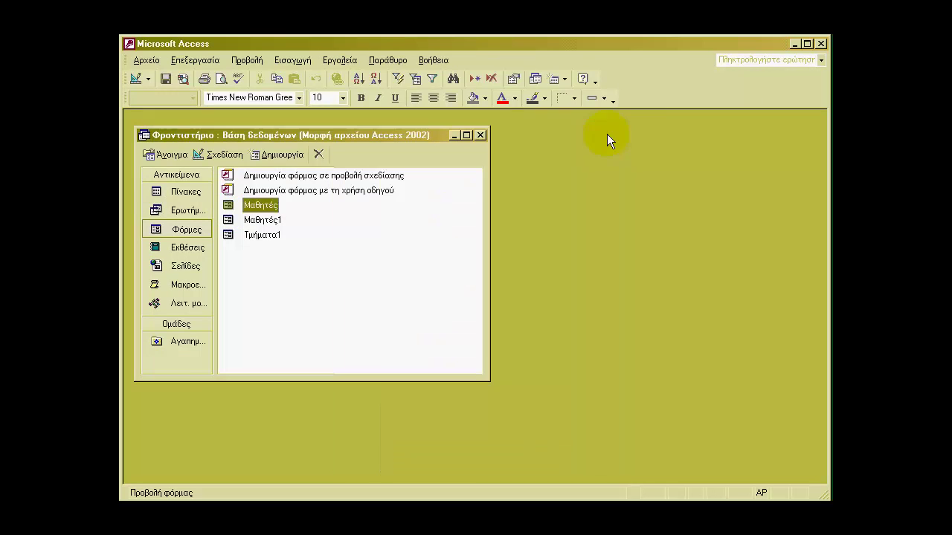
- Open the Μαθητές table, view its print preview, and close it
click(167, 192)
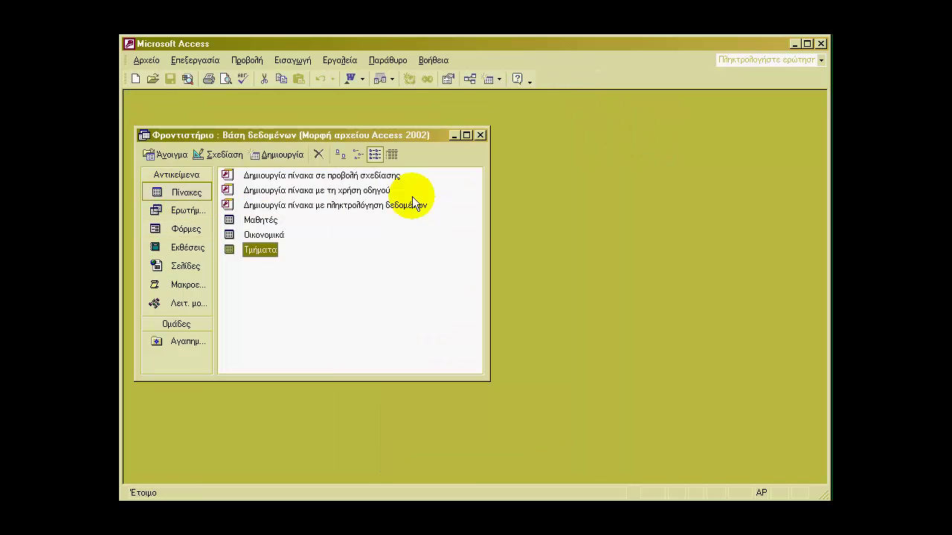
double_click(257, 219)
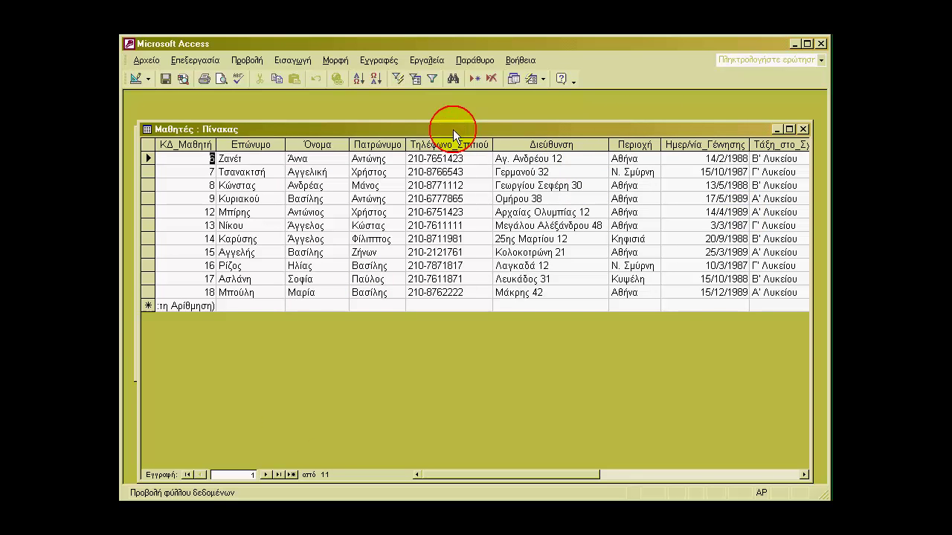
click(149, 60)
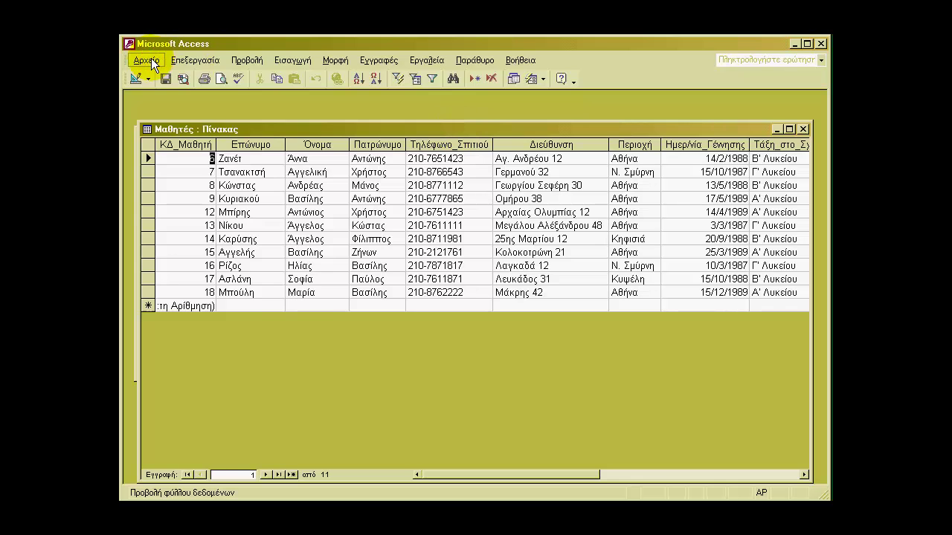
click(186, 236)
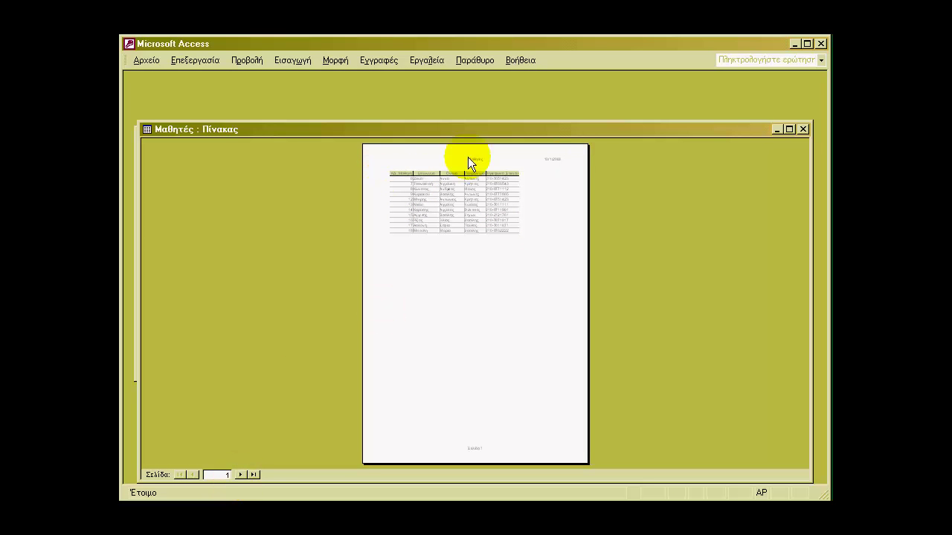
click(804, 130)
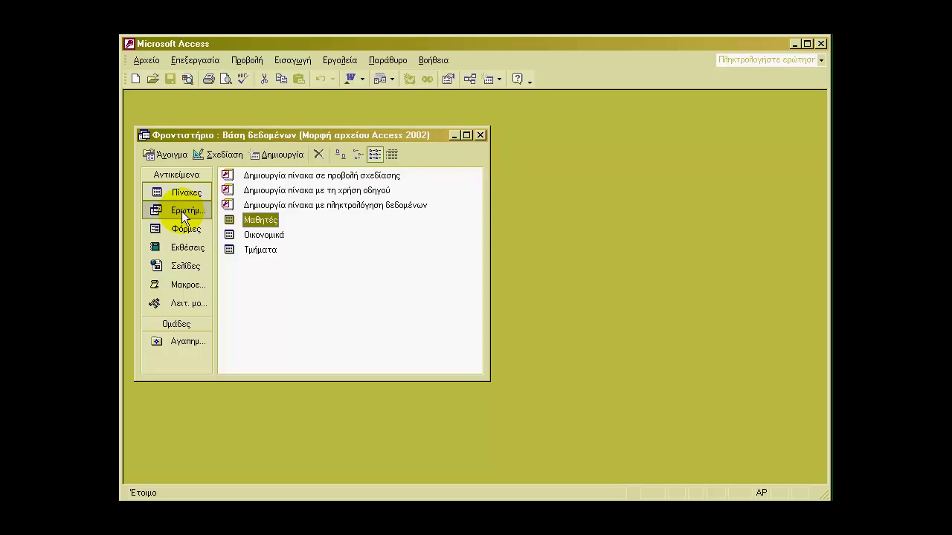
- Open the Μαθητές form, page through its print preview, and close it
click(186, 229)
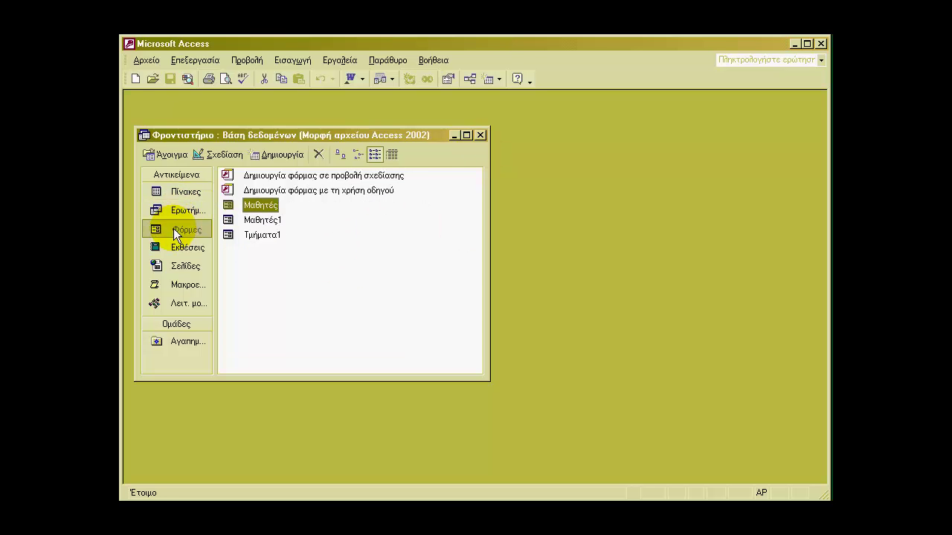
double_click(262, 206)
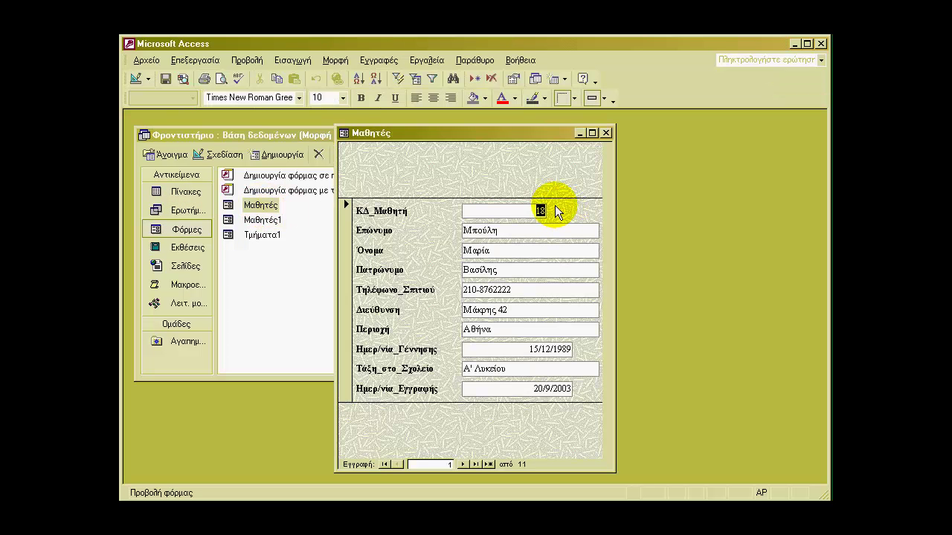
click(155, 61)
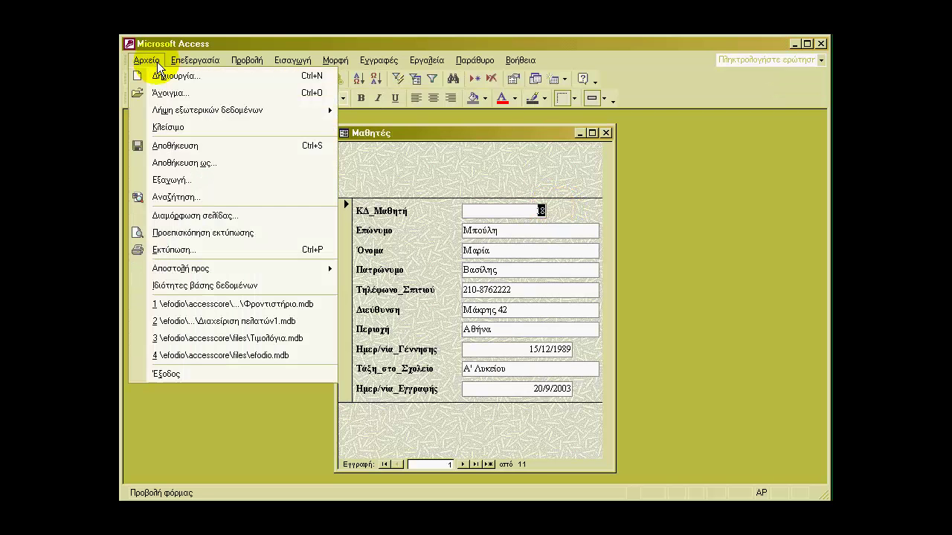
click(178, 233)
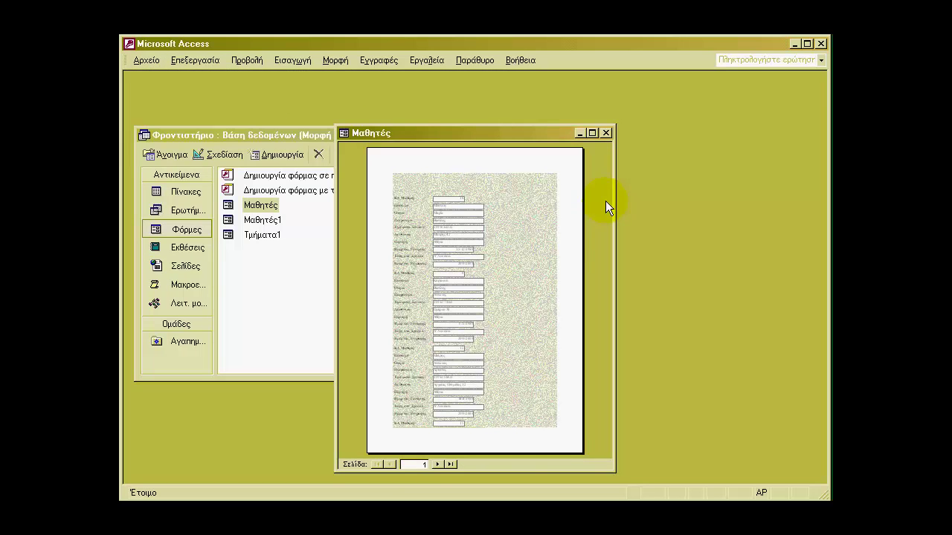
click(437, 464)
click(436, 464)
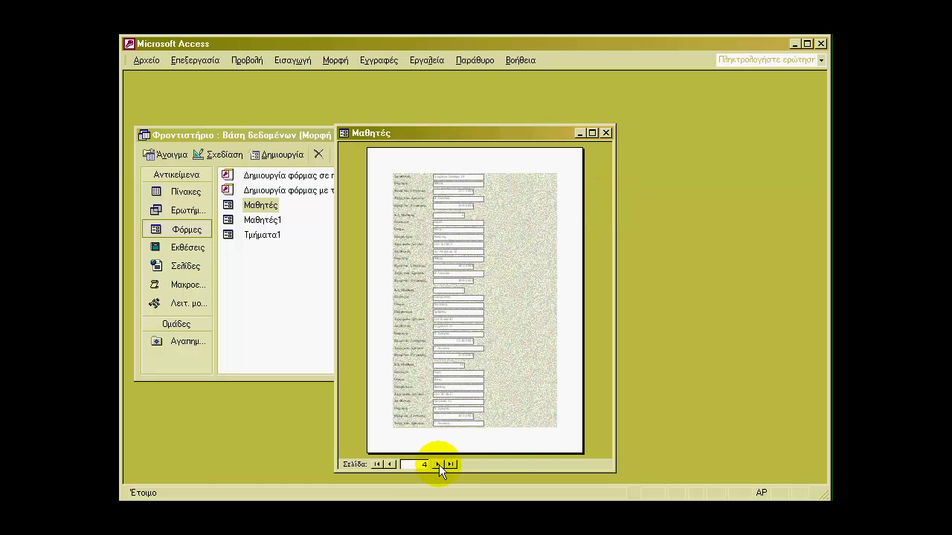
click(438, 464)
click(392, 463)
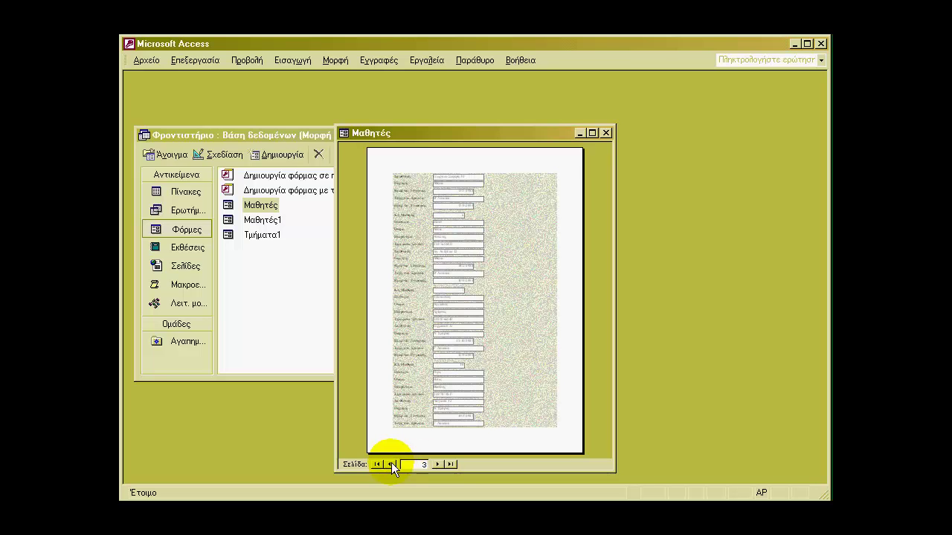
click(607, 133)
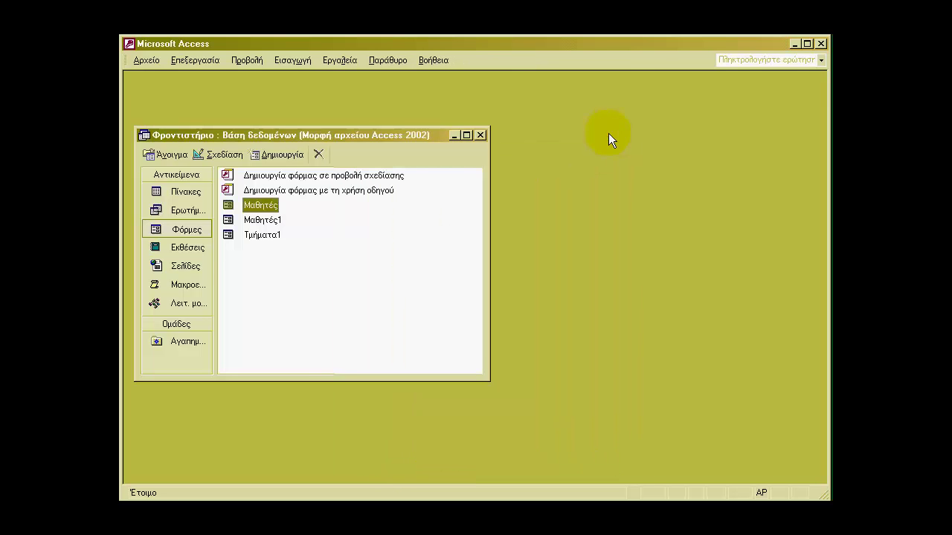
- View the print preview of the Μαθητές report and close it
click(182, 249)
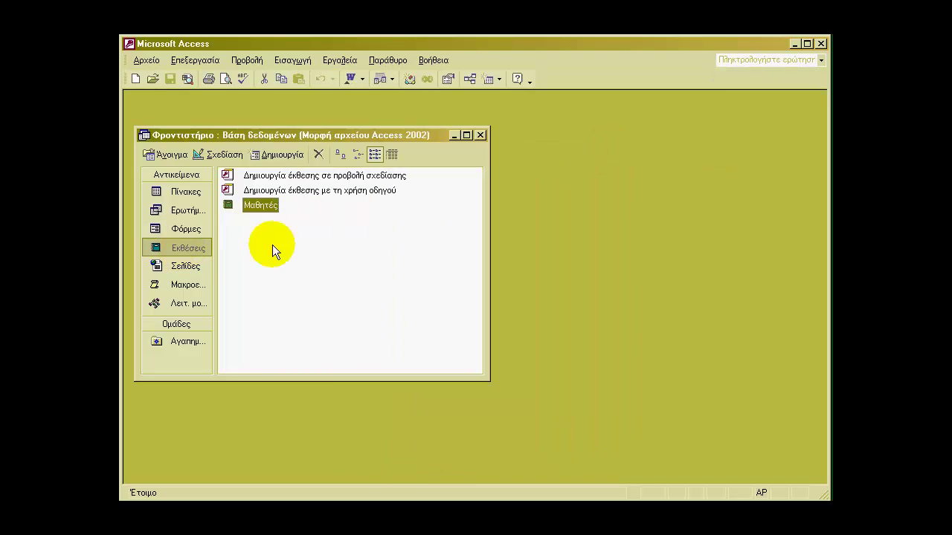
double_click(231, 204)
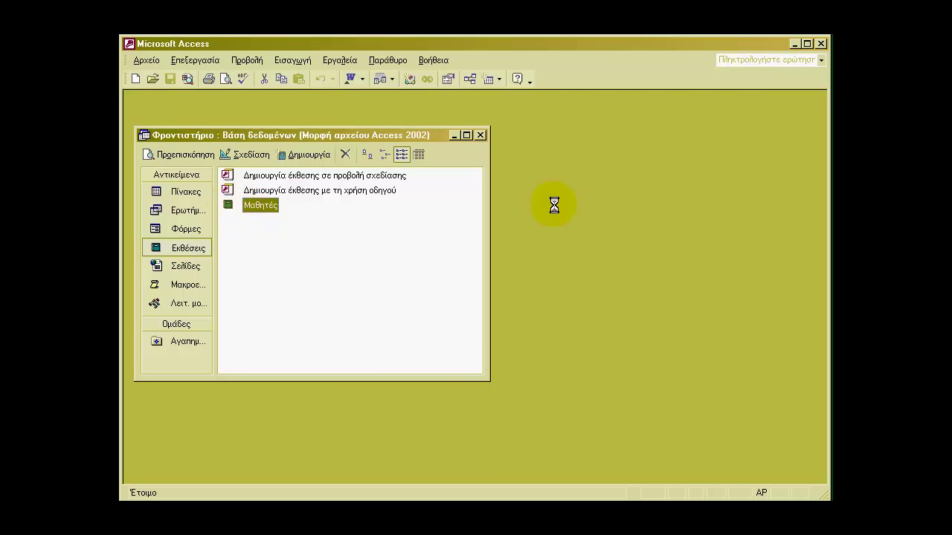
click(146, 60)
click(211, 235)
click(181, 155)
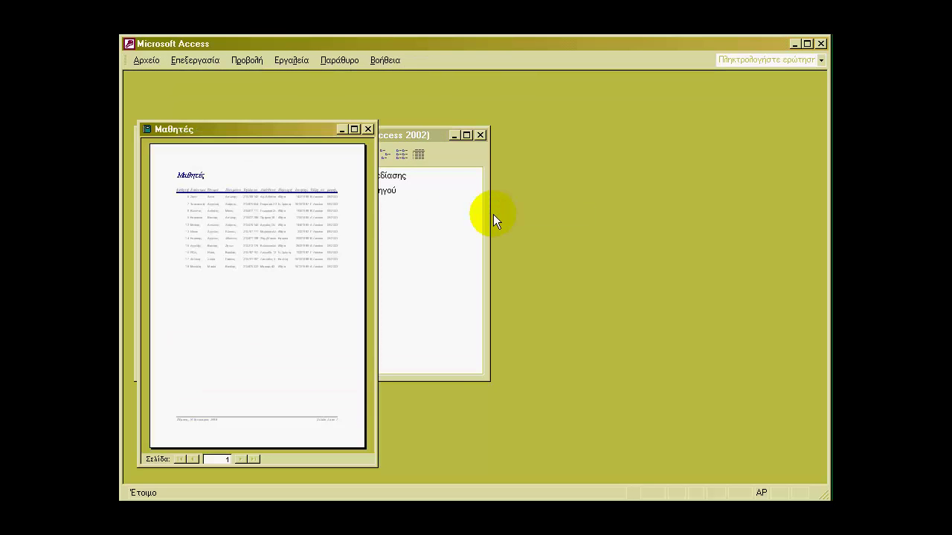
click(368, 130)
- Preview the Μαθητές report and set its page orientation to landscape (Οριζόντιος) in the page setup
click(169, 195)
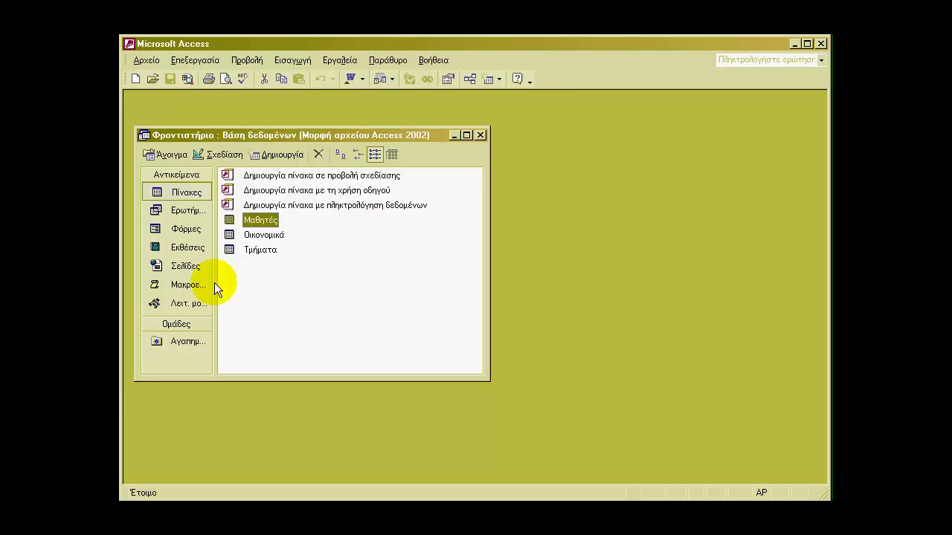
click(183, 250)
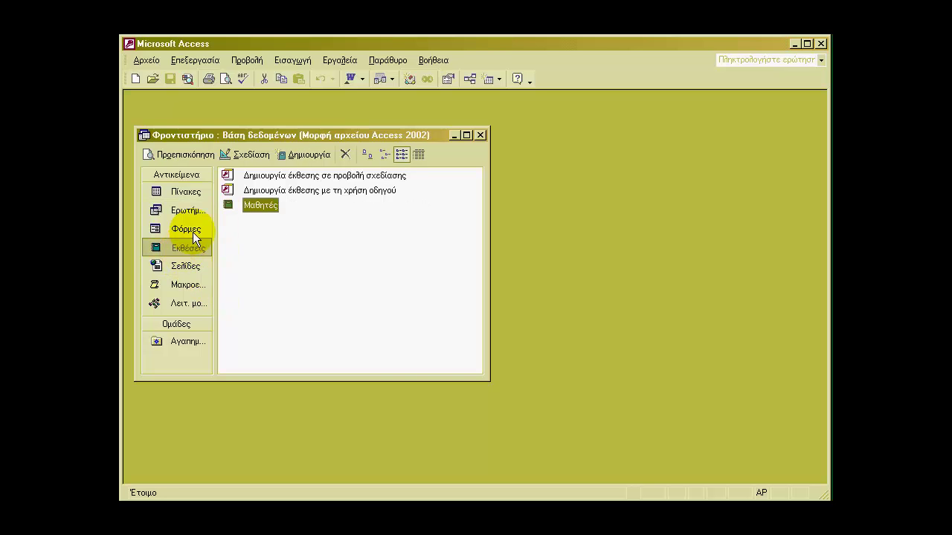
click(187, 155)
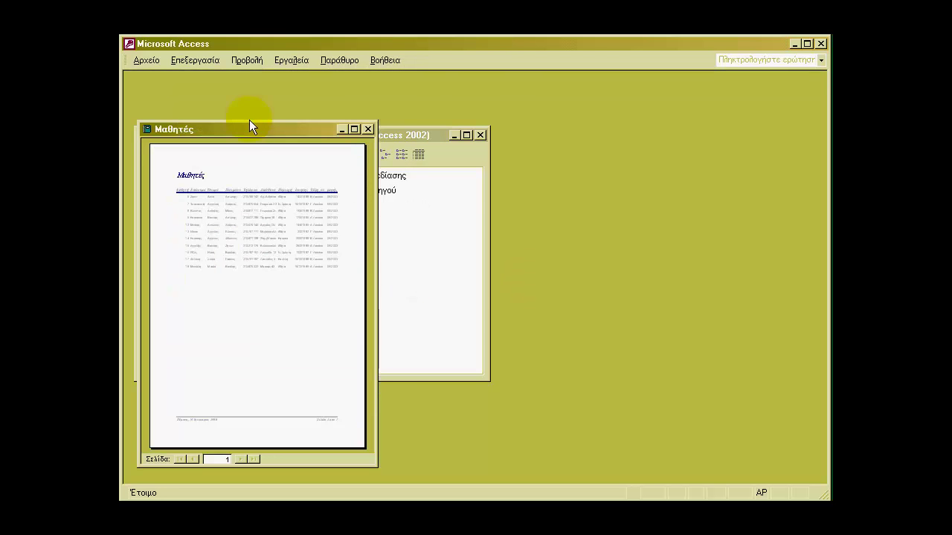
drag(243, 130, 284, 114)
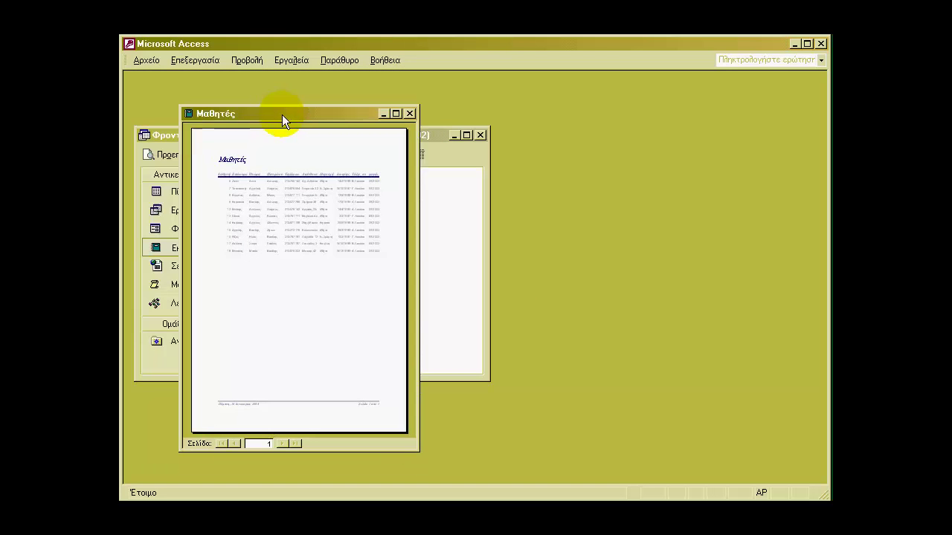
click(144, 61)
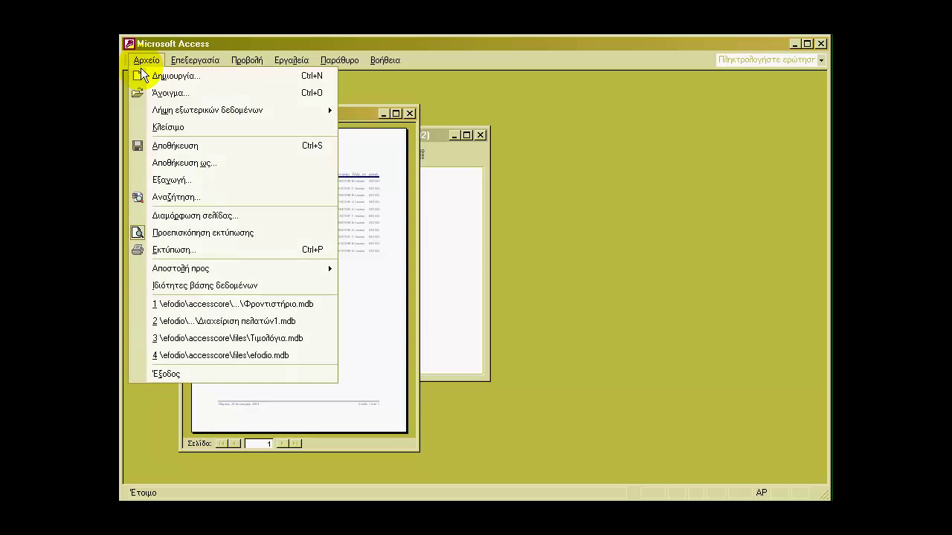
click(169, 215)
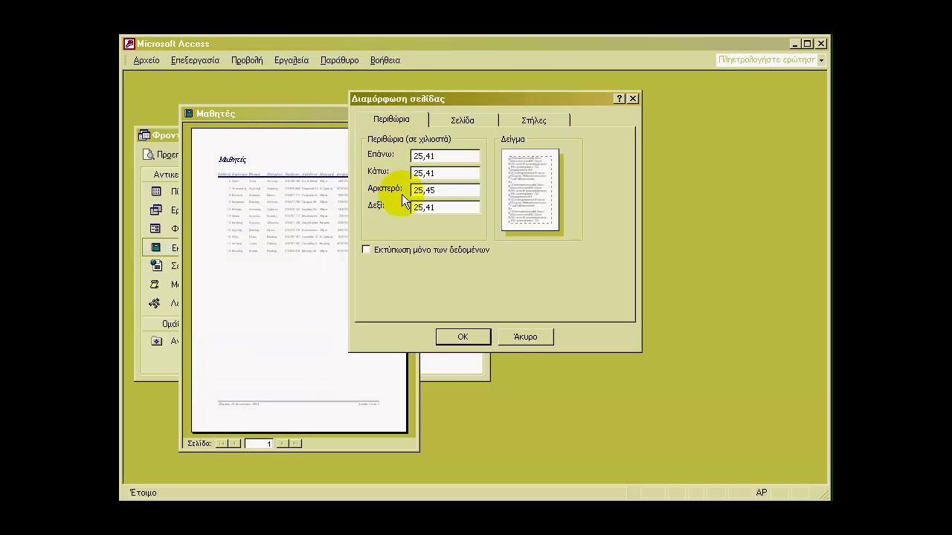
click(463, 120)
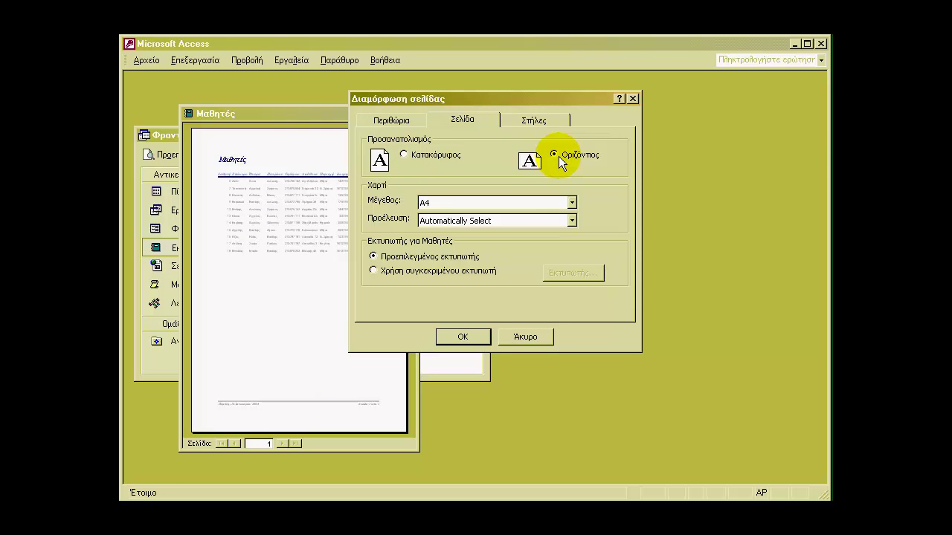
- Try B5 as the paper size for the Μαθητές report
click(573, 202)
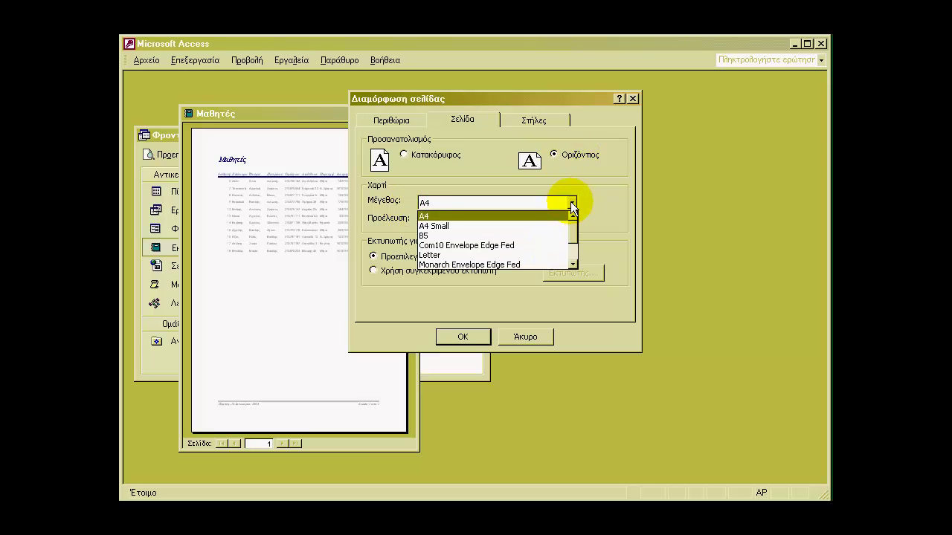
click(437, 236)
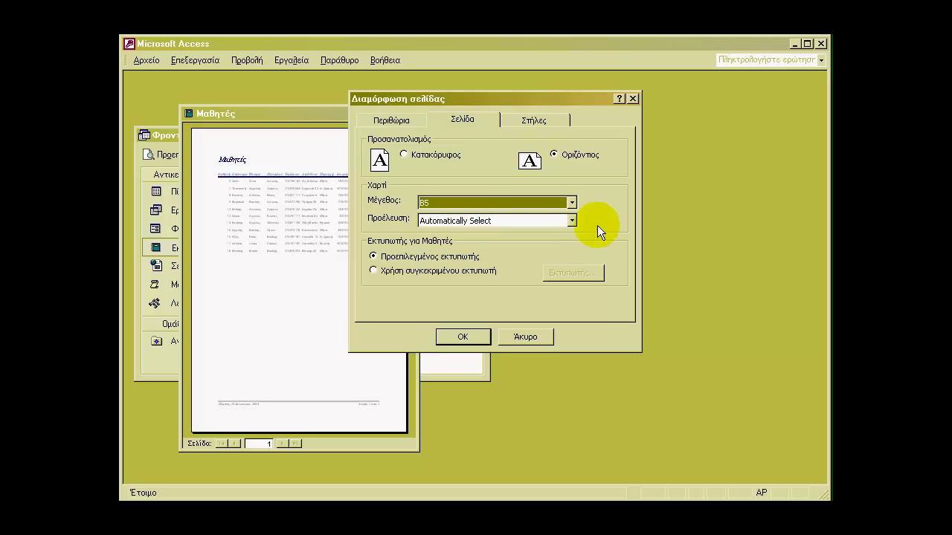
click(571, 203)
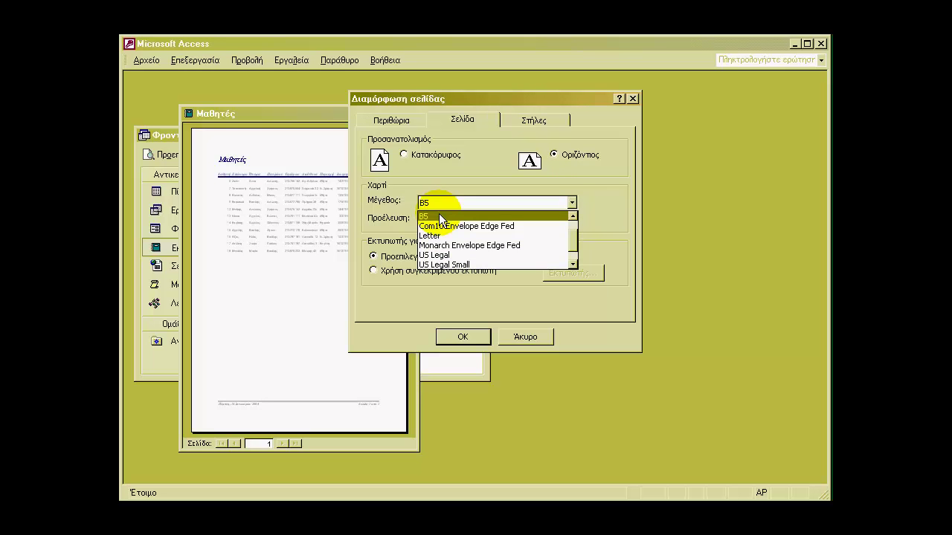
click(438, 215)
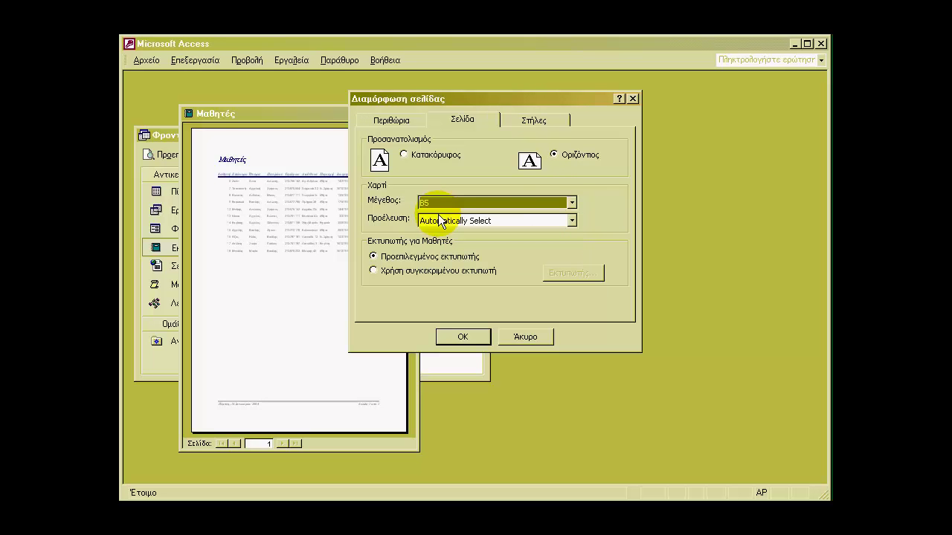
- Set the report's paper size to A4, apply the page setup, and close the preview
click(570, 202)
click(573, 216)
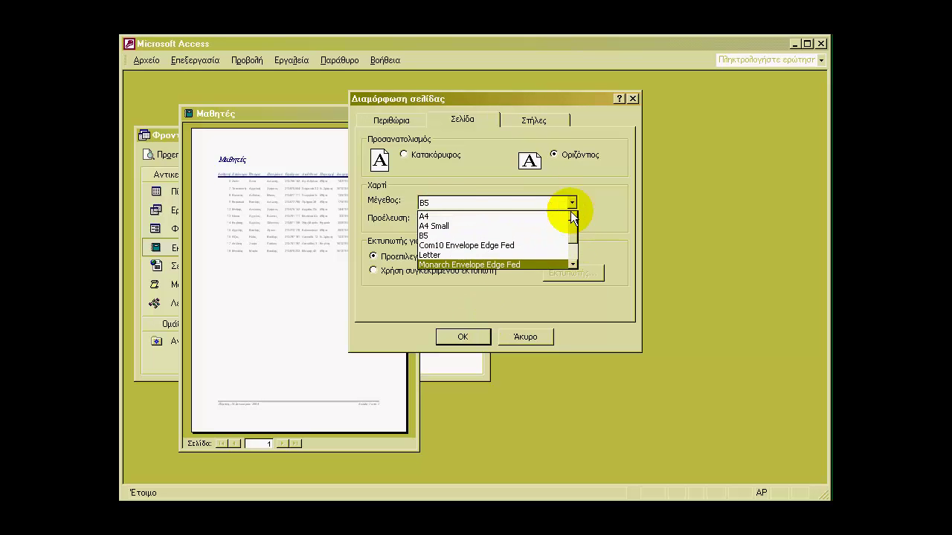
click(572, 216)
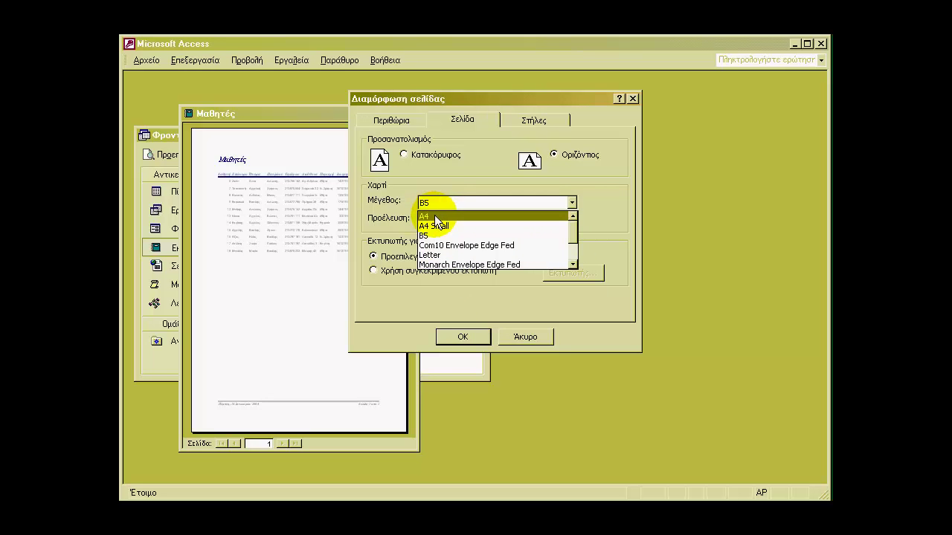
click(435, 216)
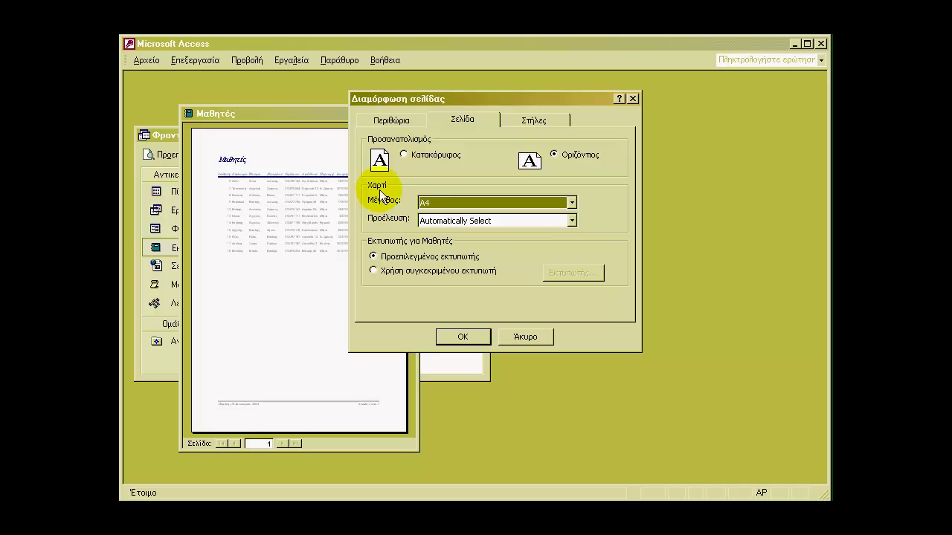
click(458, 338)
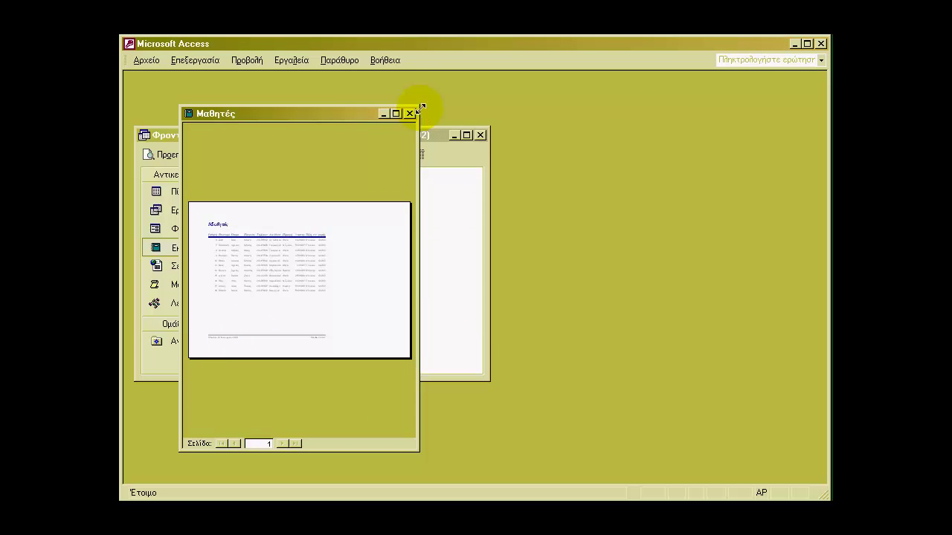
click(410, 114)
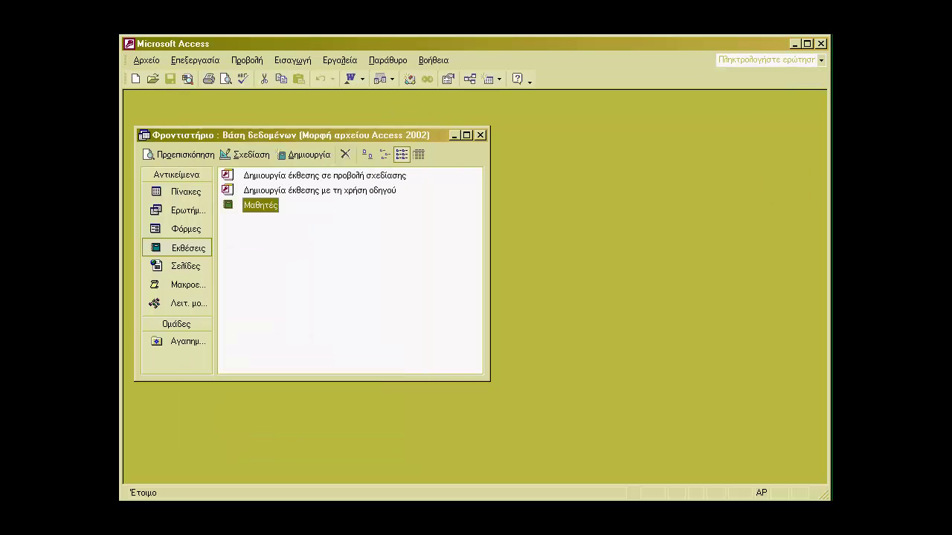
- Open the Μαθητές table and bring up its print settings
click(175, 194)
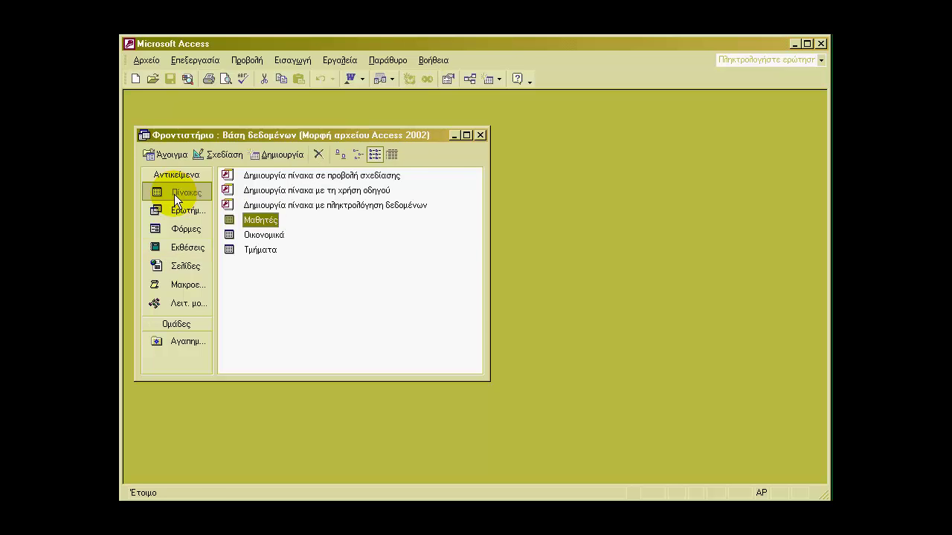
double_click(261, 222)
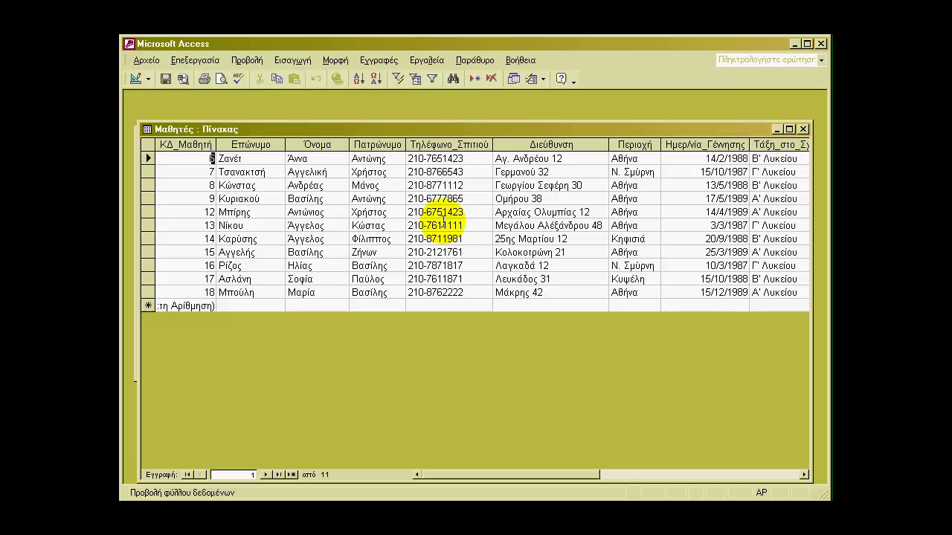
click(146, 61)
click(165, 250)
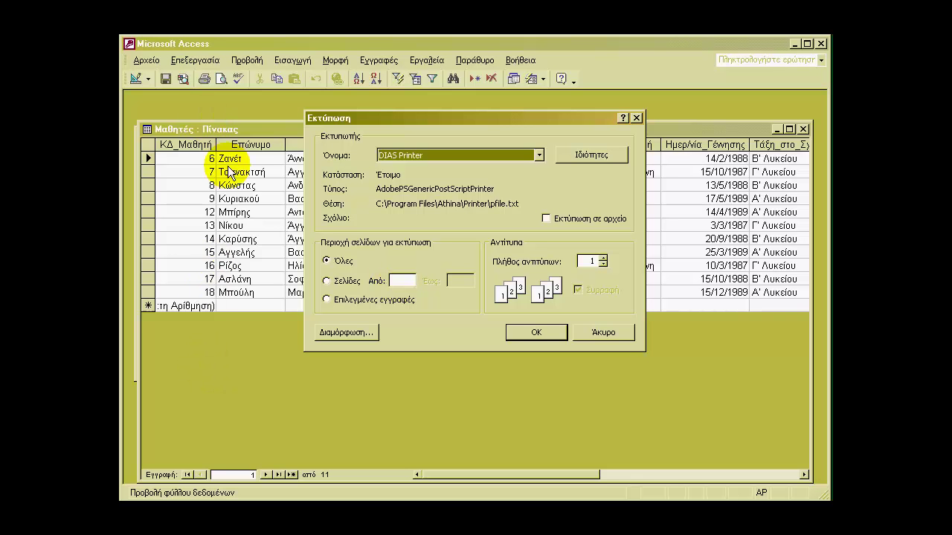
- Try a print range from page 2 to page 2 for the Μαθητές table and cancel the print
click(327, 281)
click(398, 280)
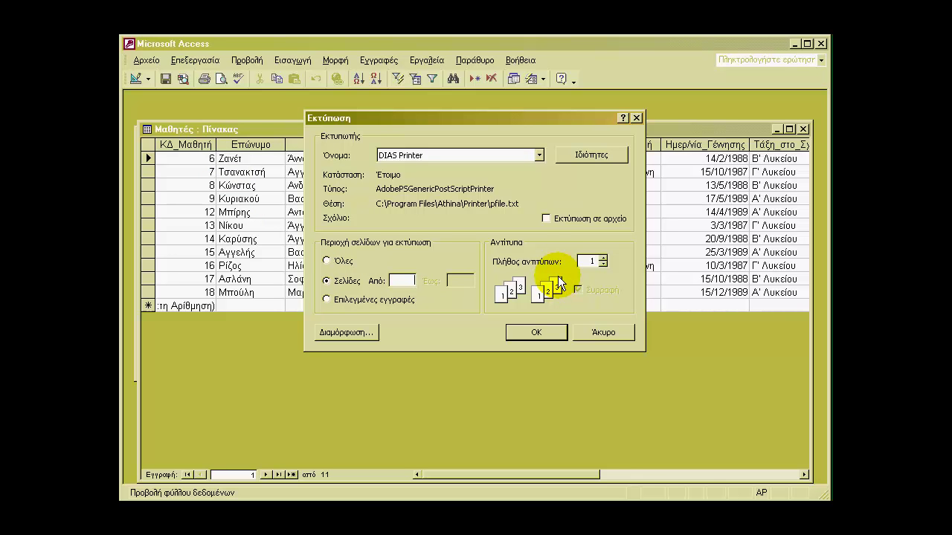
text(2)
click(461, 280)
text(6)
key(BackSpace)
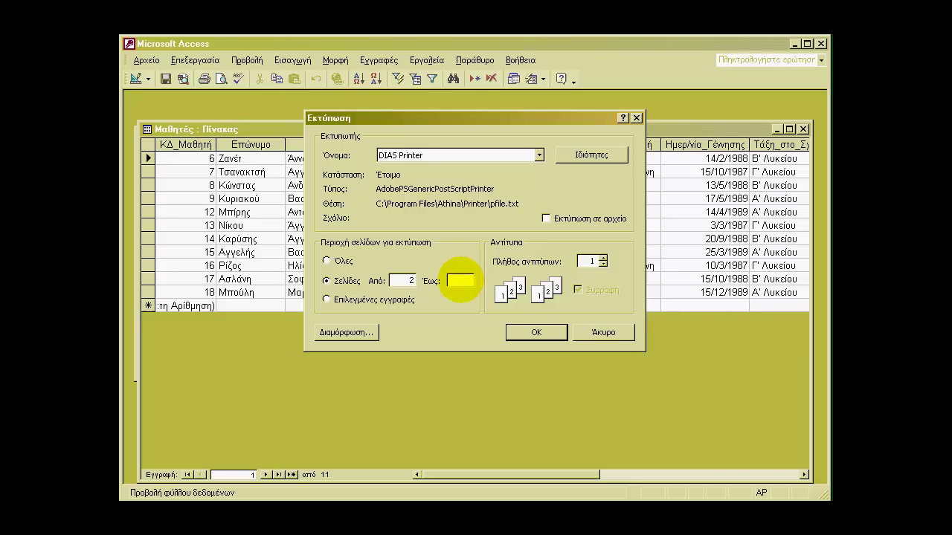
text(2)
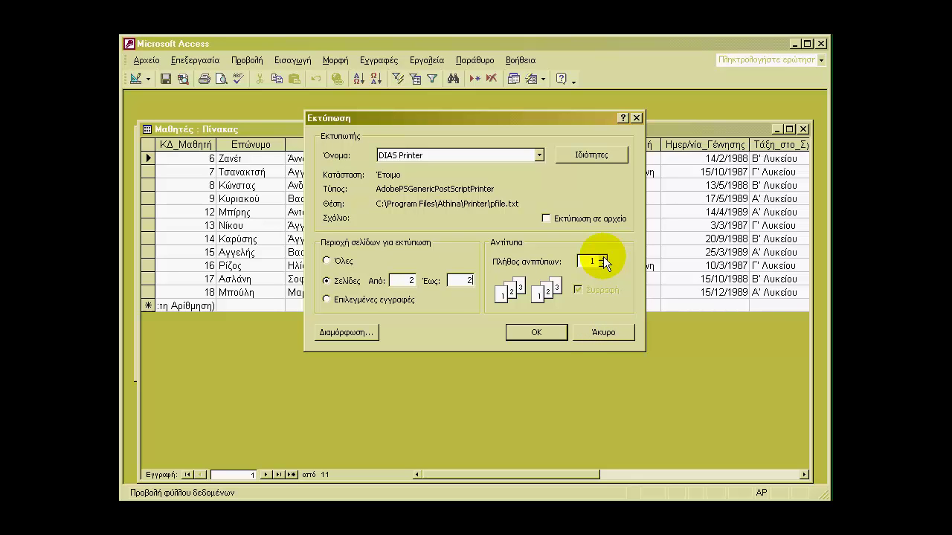
click(601, 332)
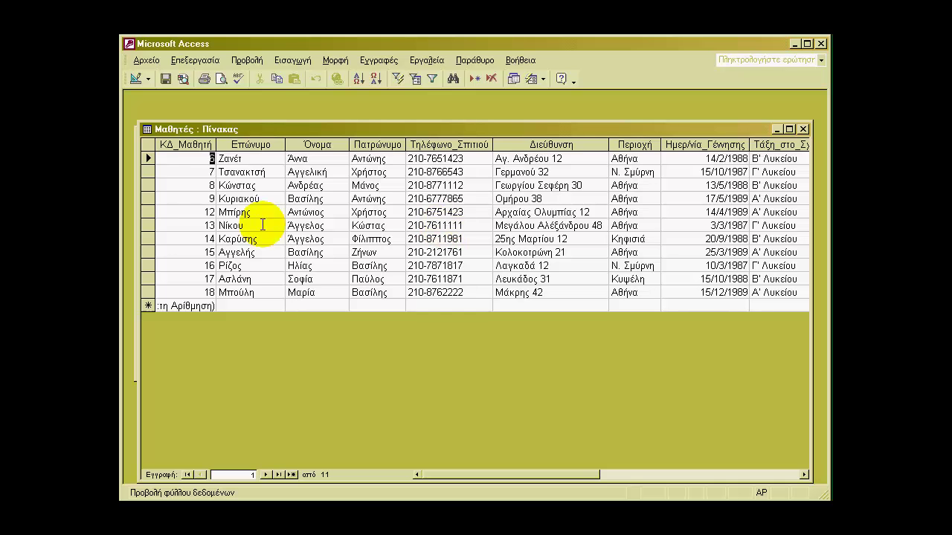
- Select the second to fifth records of the Μαθητές table, try printing only the selected records, cancel the print and close the table
drag(147, 172, 147, 212)
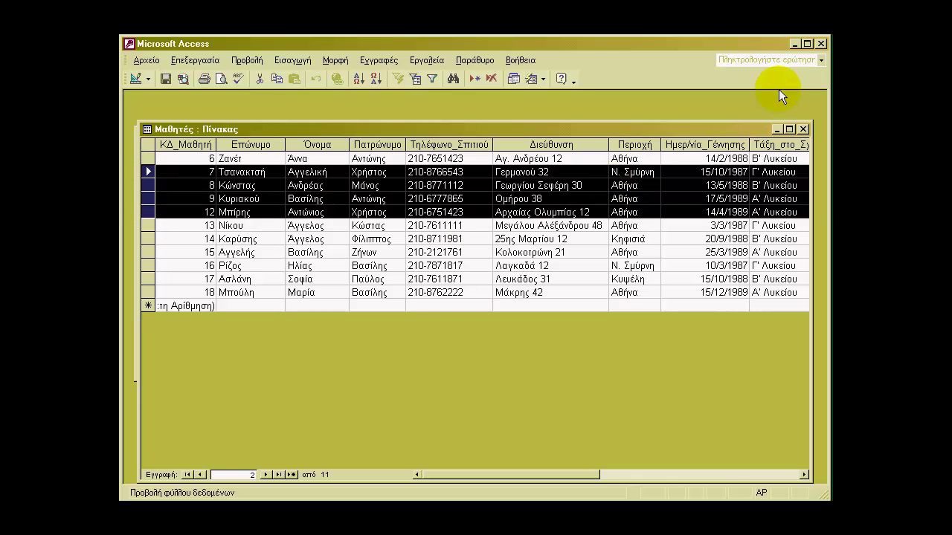
click(146, 60)
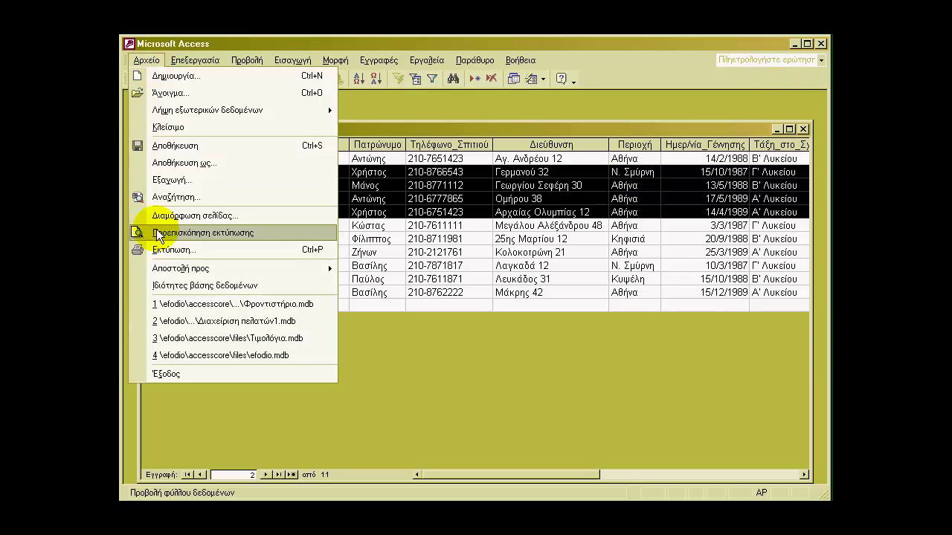
click(167, 251)
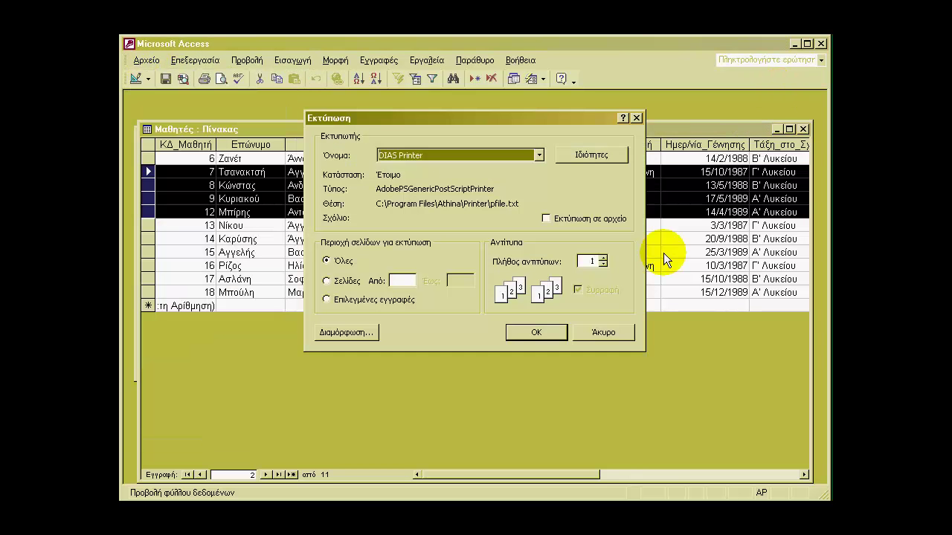
click(327, 299)
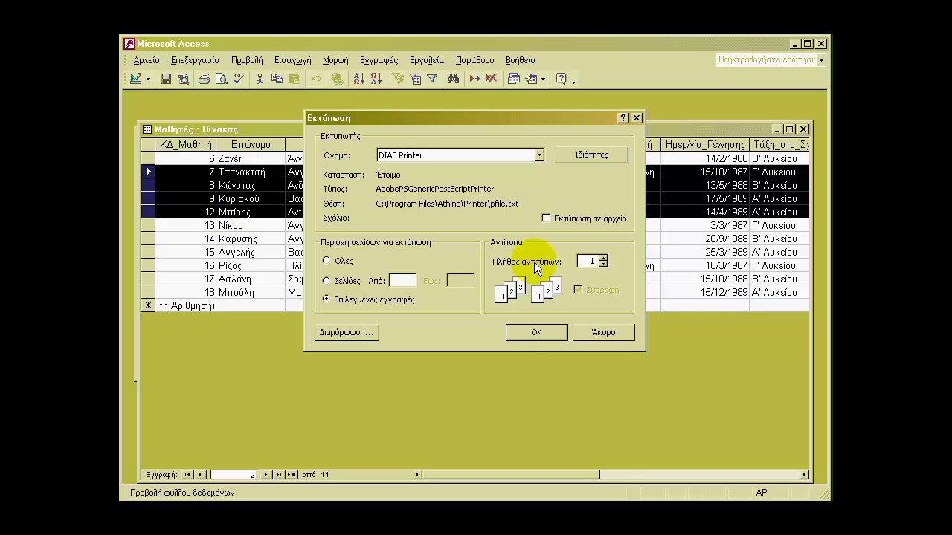
click(612, 332)
click(804, 129)
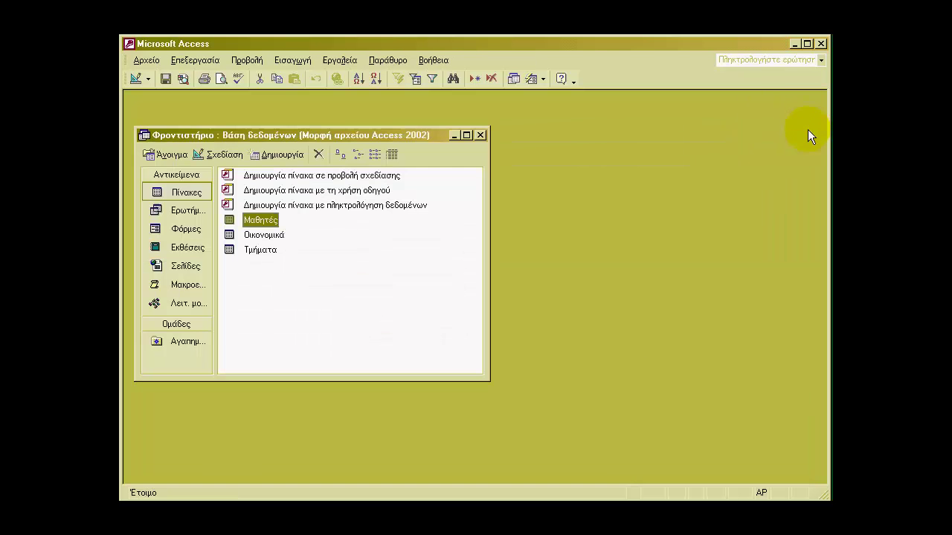
click(334, 298)
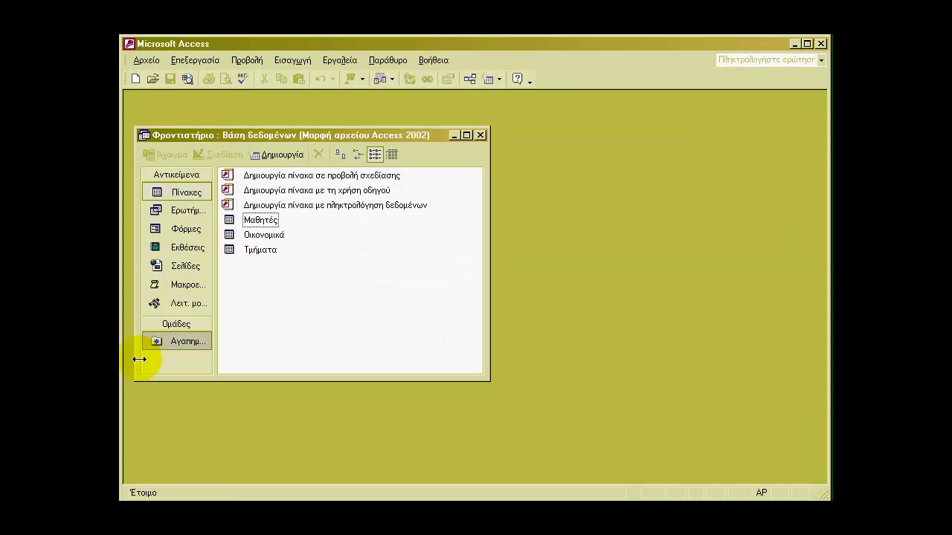
- Open the Ποσό πληρωμής query, review its print settings without printing, and close the query
click(183, 209)
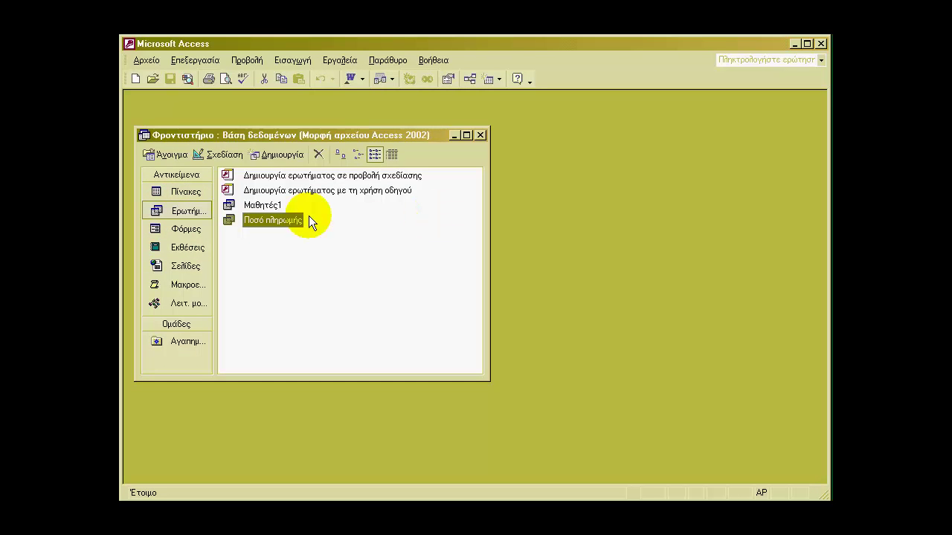
double_click(232, 218)
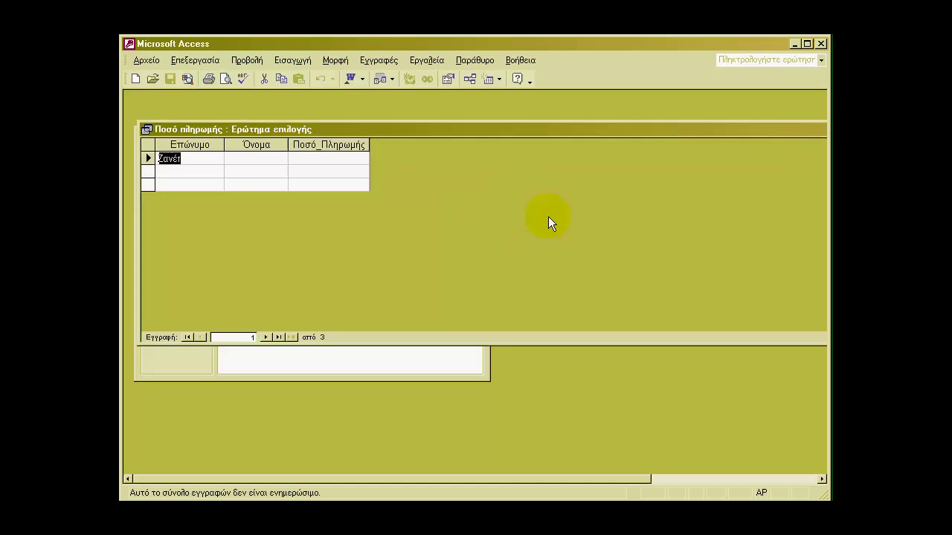
click(147, 61)
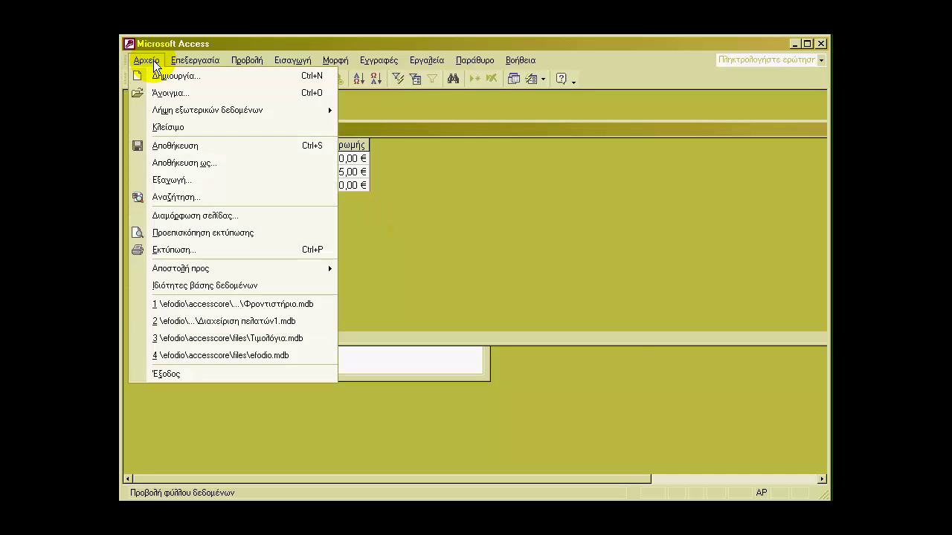
click(179, 251)
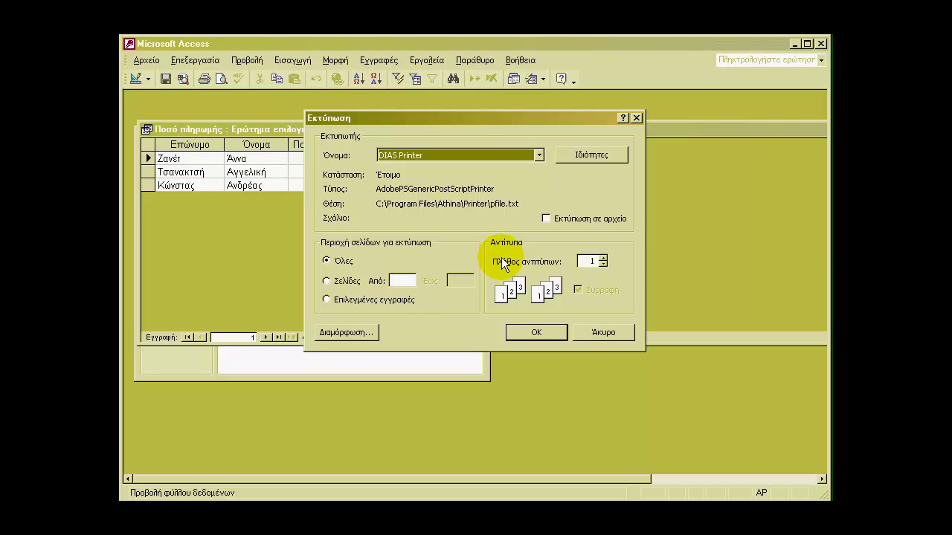
click(608, 335)
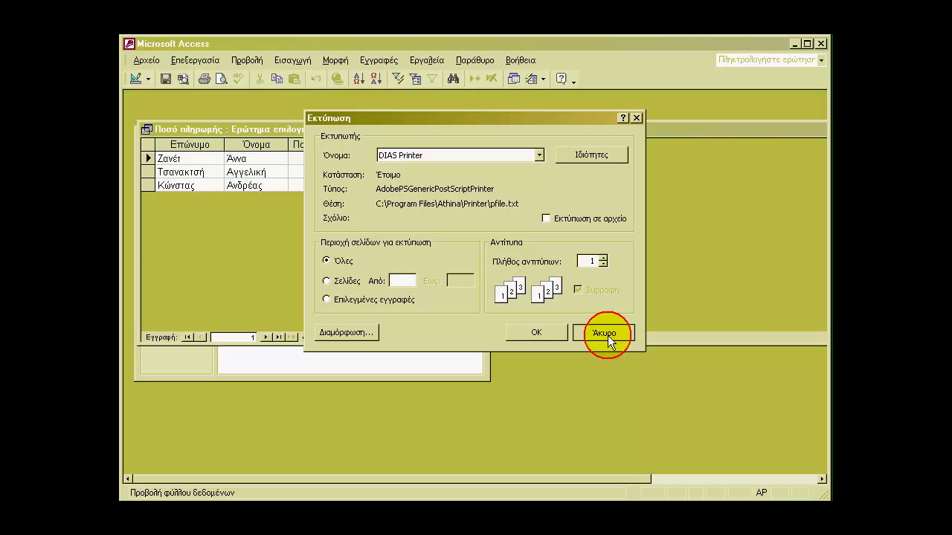
drag(718, 132, 606, 125)
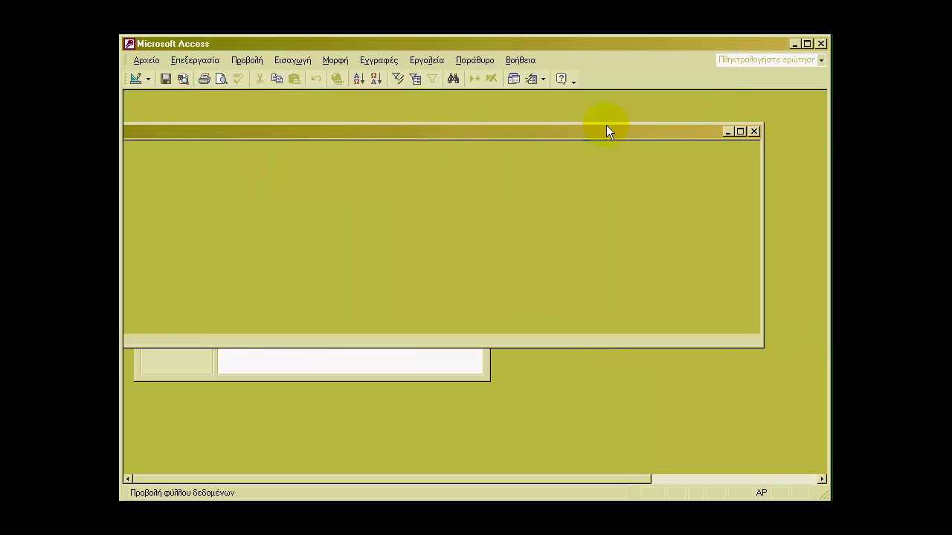
click(754, 131)
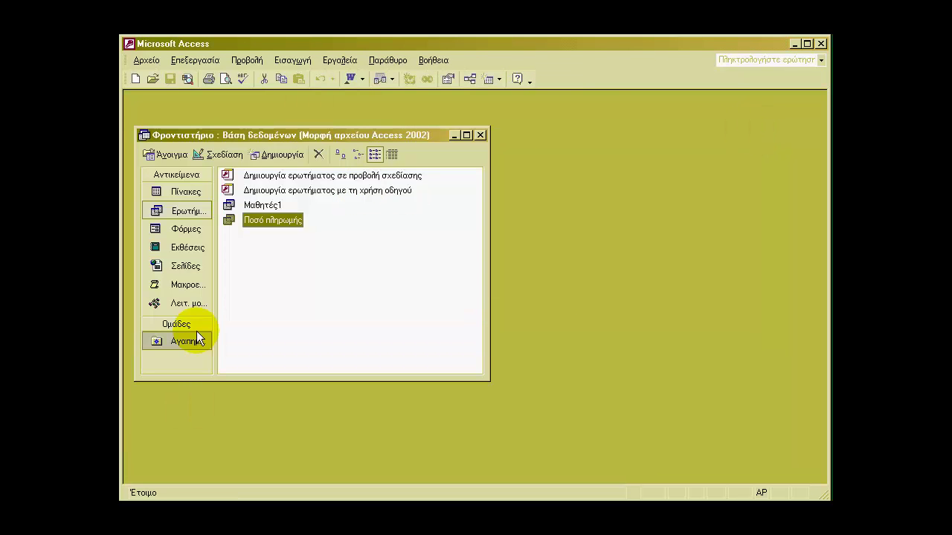
- Open the Μαθητές form, review its print settings without printing, and close the form
click(189, 229)
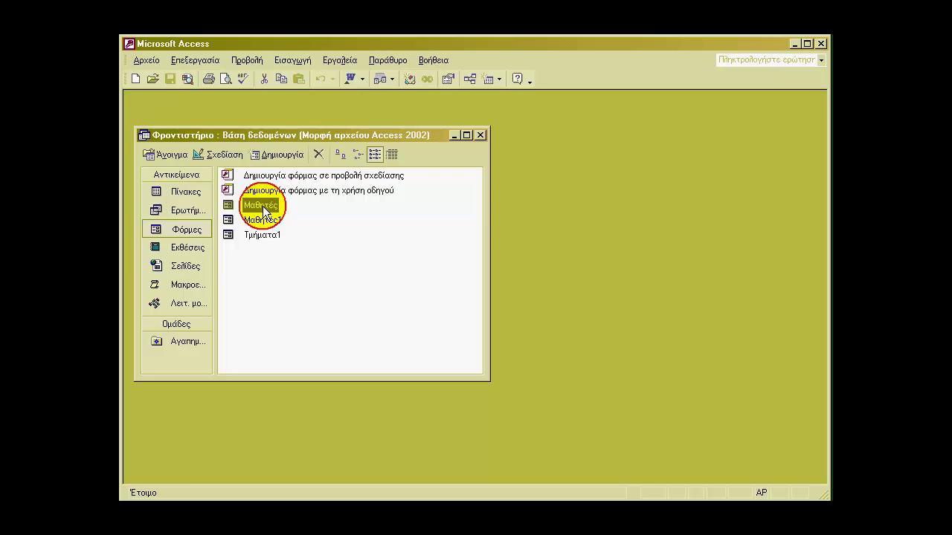
double_click(263, 206)
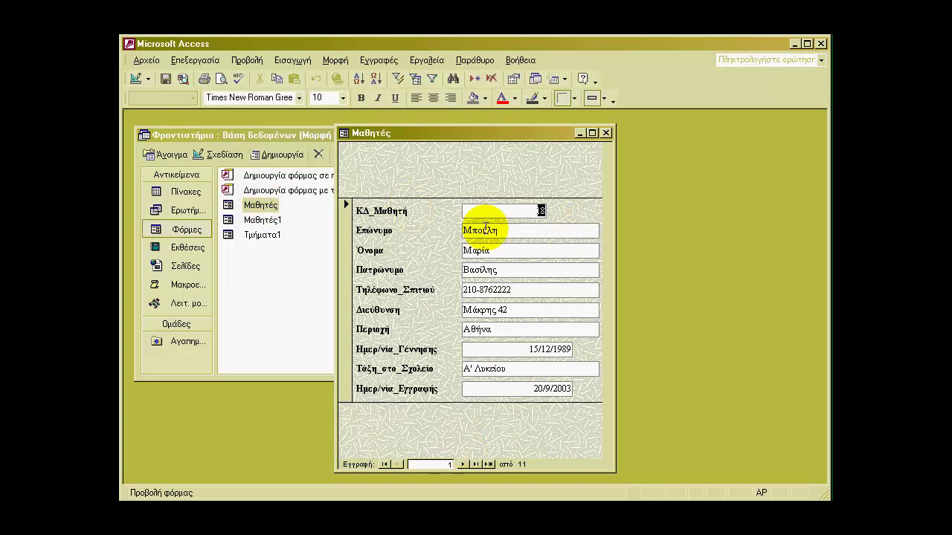
click(148, 60)
click(197, 253)
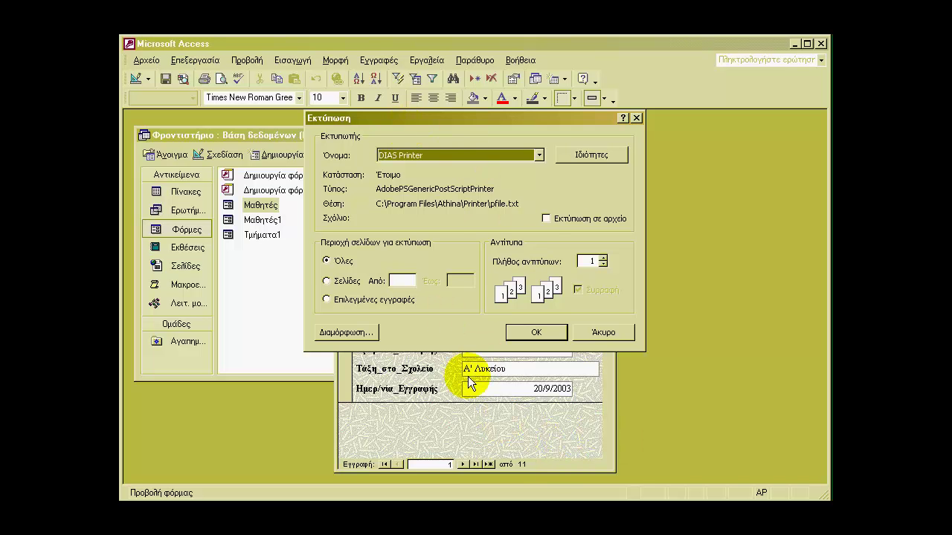
click(603, 332)
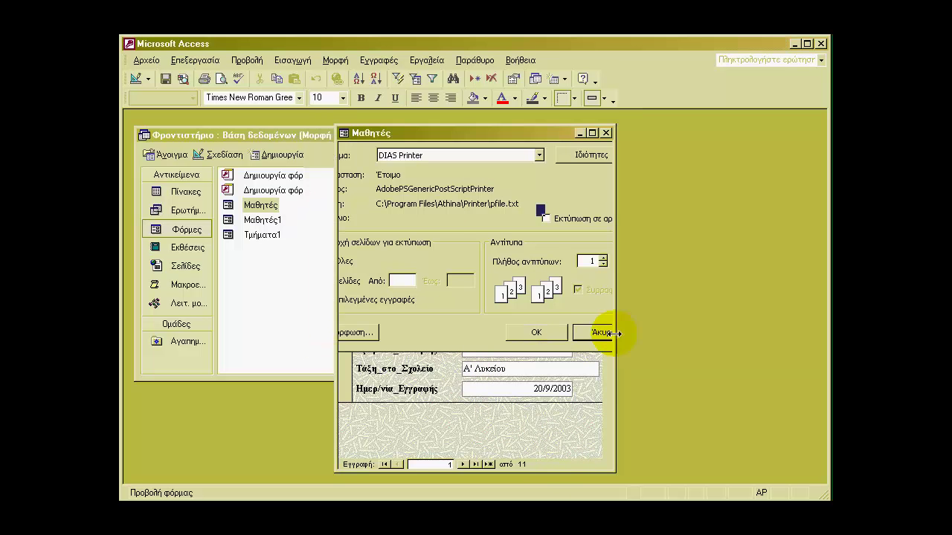
click(606, 133)
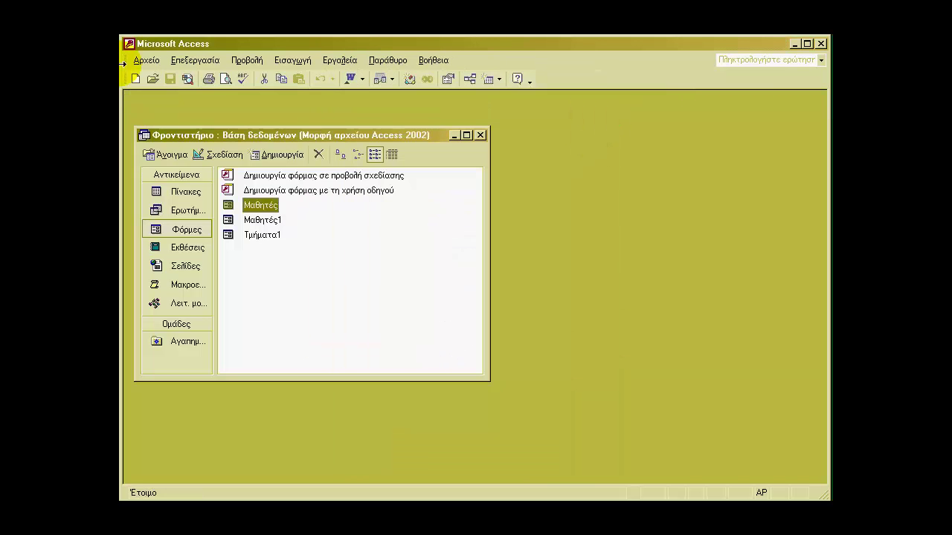
key(alt+a)
key(Escape)
key(Escape)
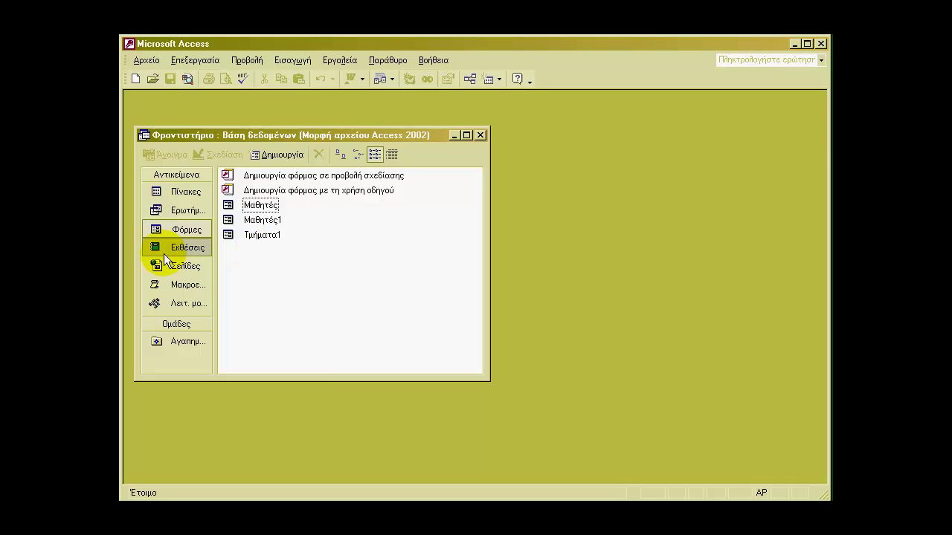
- Open the Μαθητές report in preview and review its print settings without printing
click(166, 251)
click(244, 205)
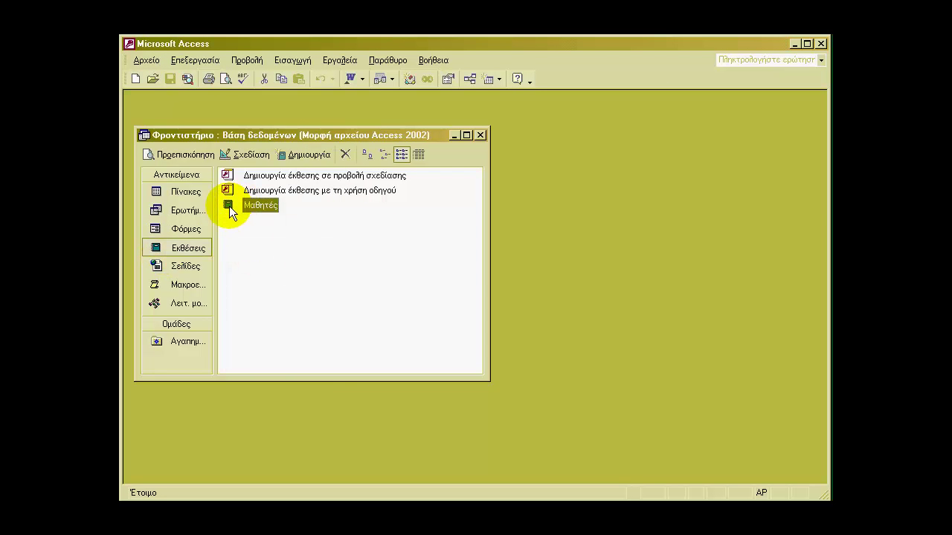
double_click(230, 206)
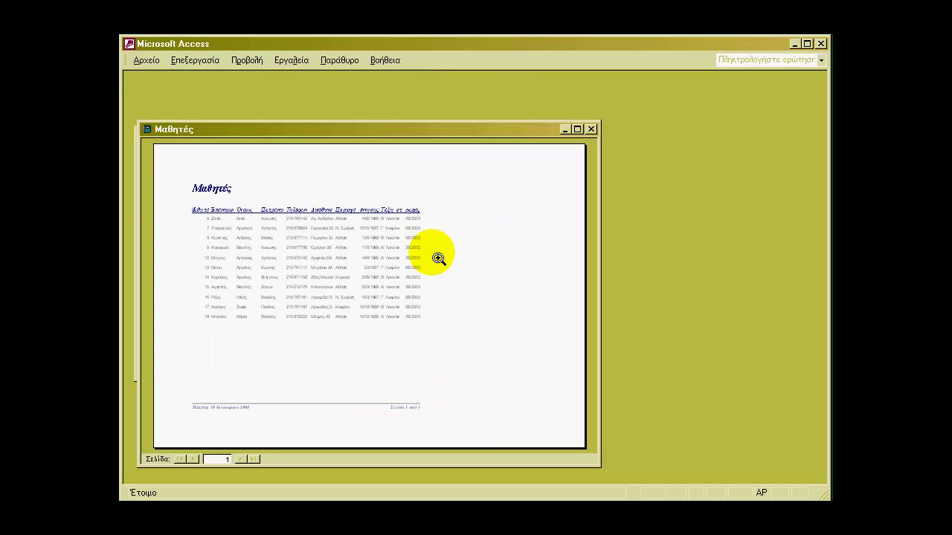
click(139, 62)
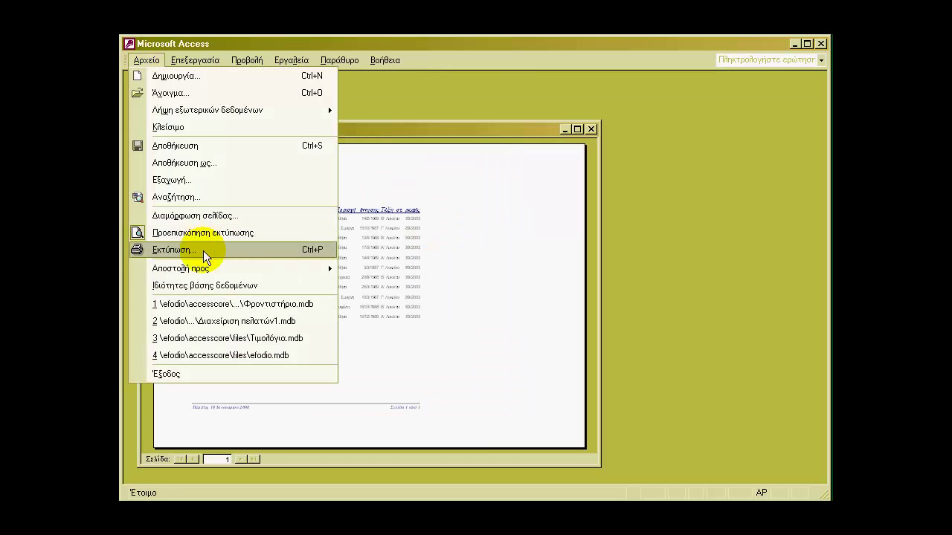
click(206, 253)
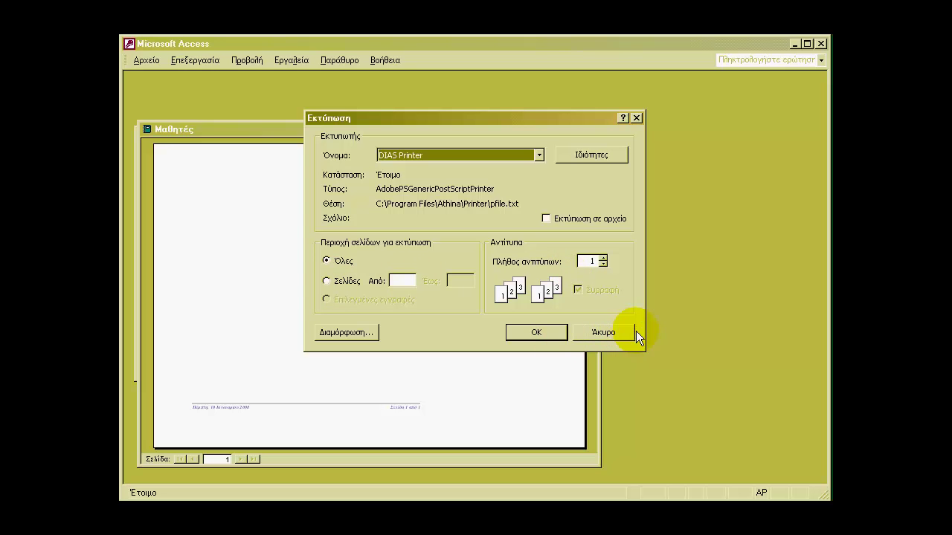
click(602, 333)
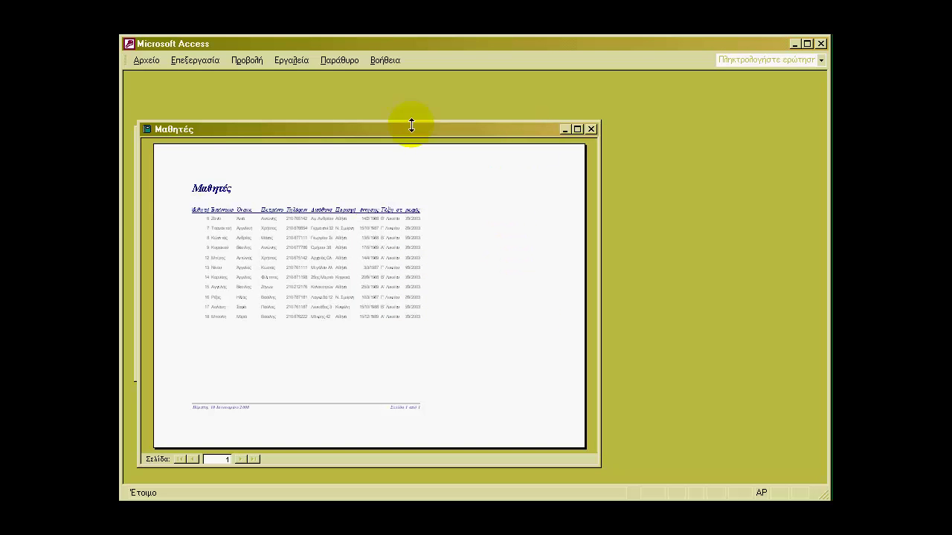
- Print the Μαθητές report to a file named c:\test.prn
click(143, 61)
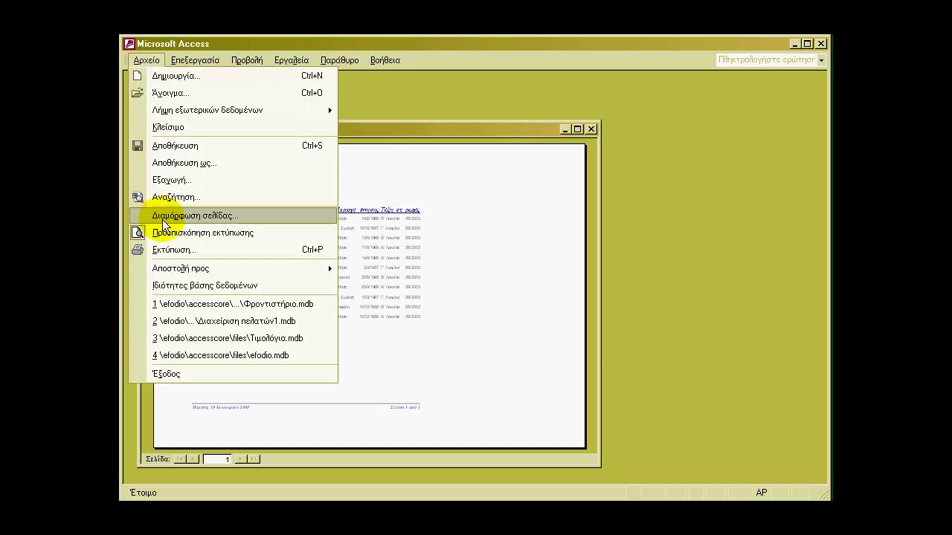
click(173, 251)
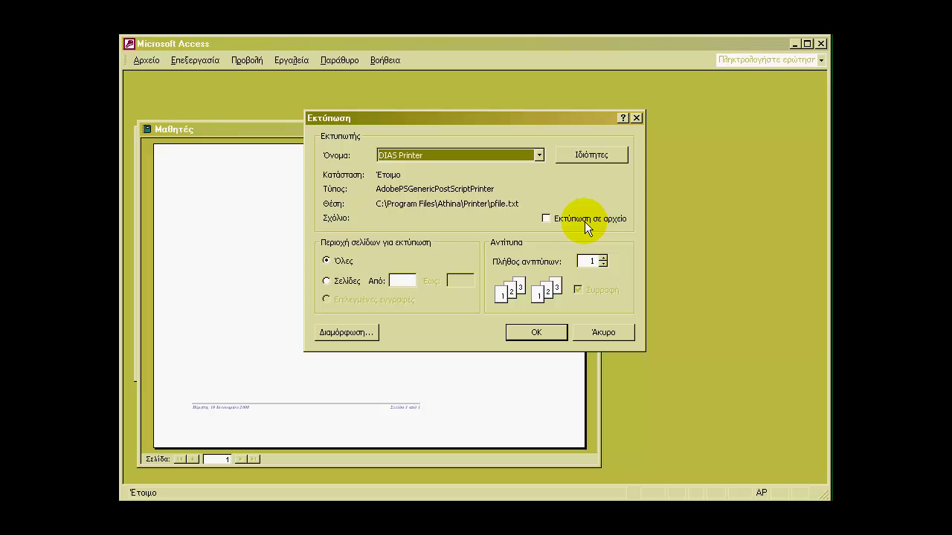
click(547, 218)
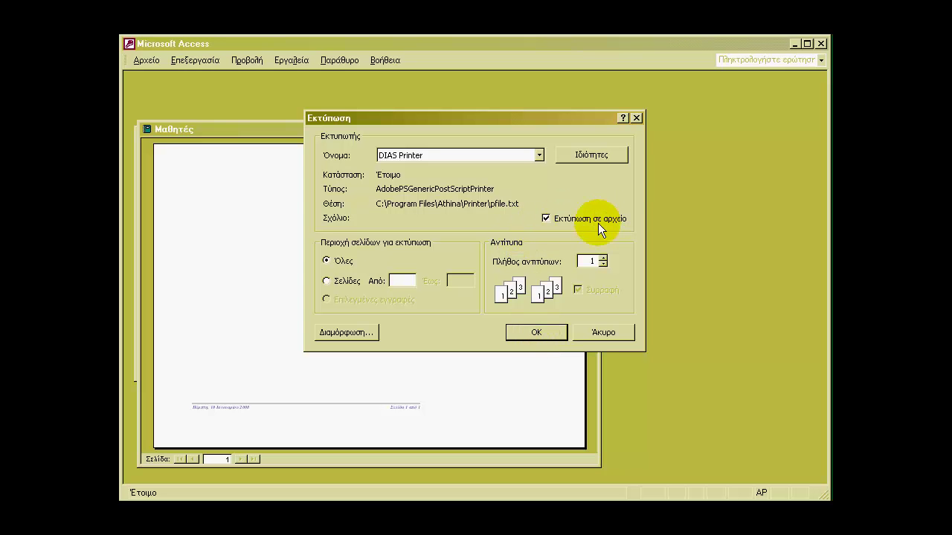
click(540, 334)
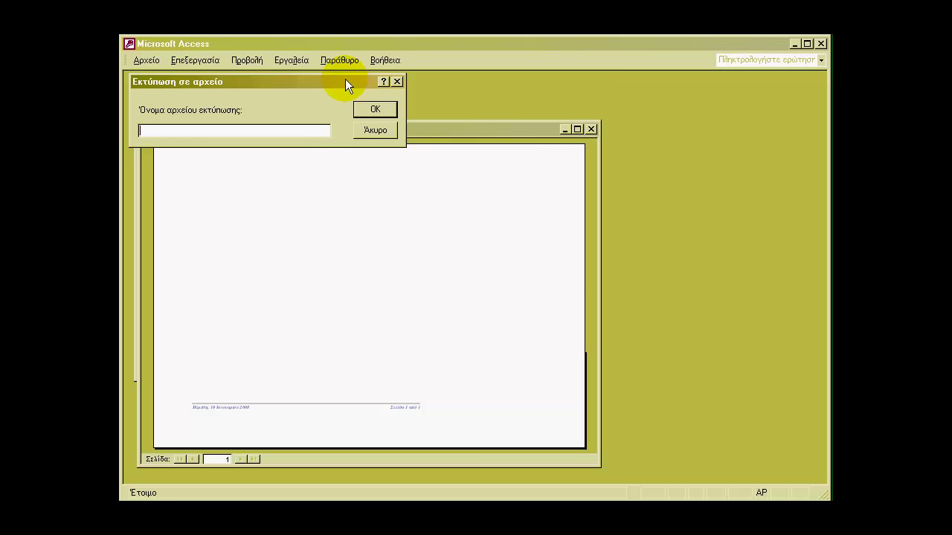
text(c:\test.prn)
click(383, 109)
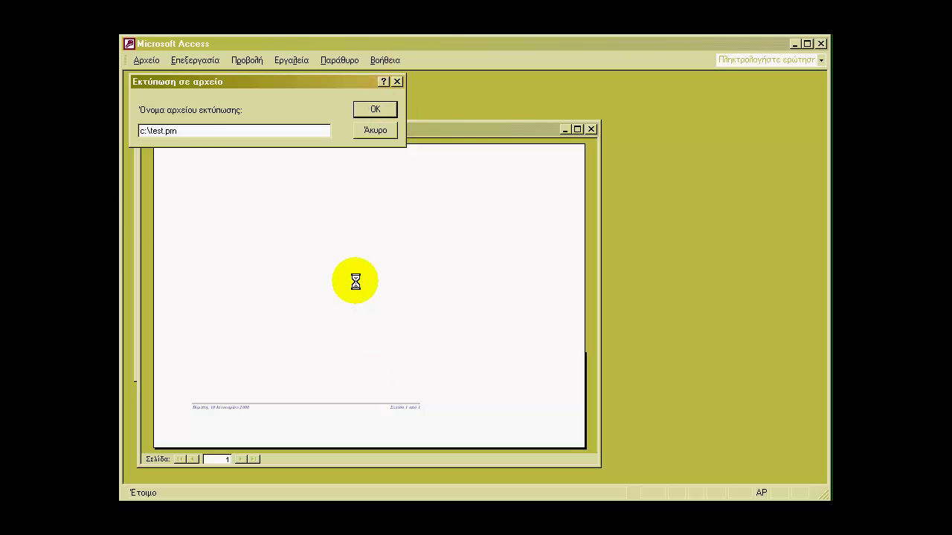
click(372, 110)
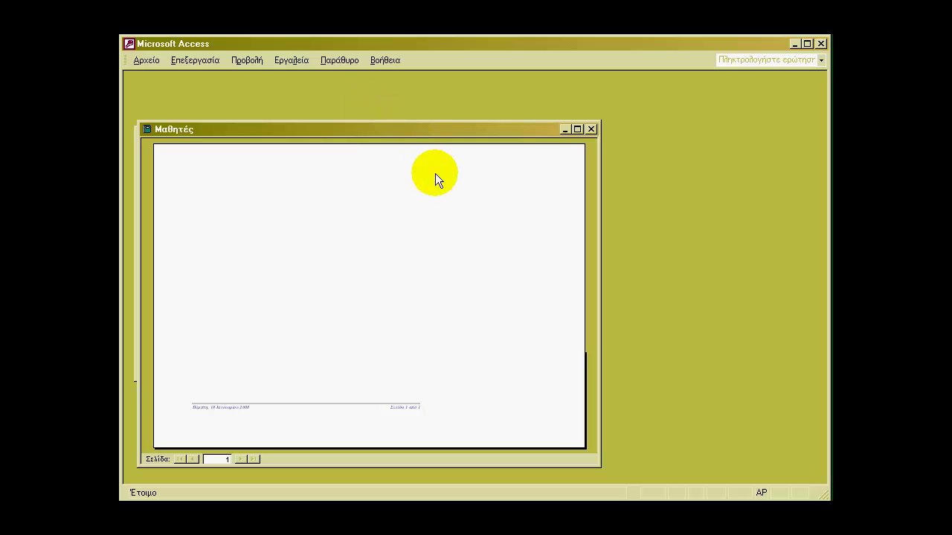